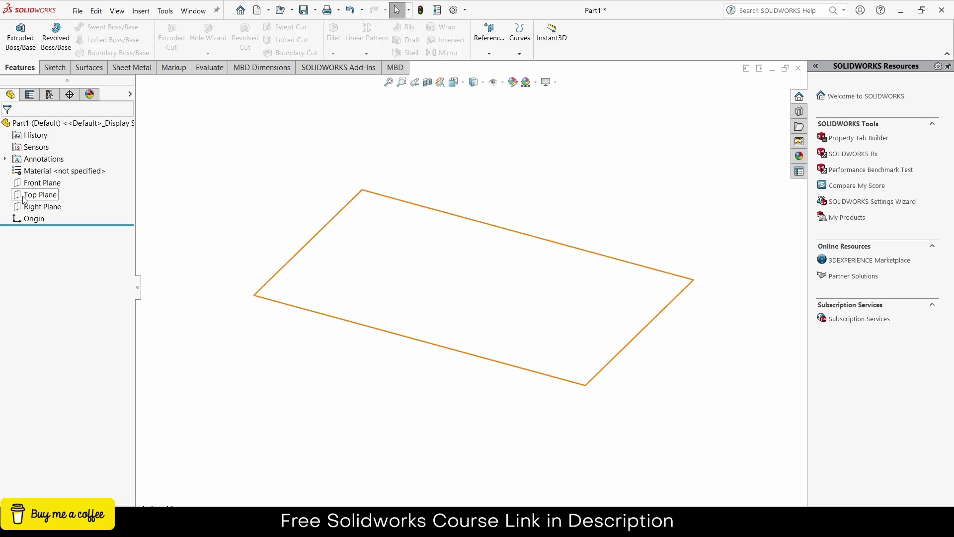
# Select the Top Plane of the new part and open Sketch1 on it.
pyautogui.click(39, 195)
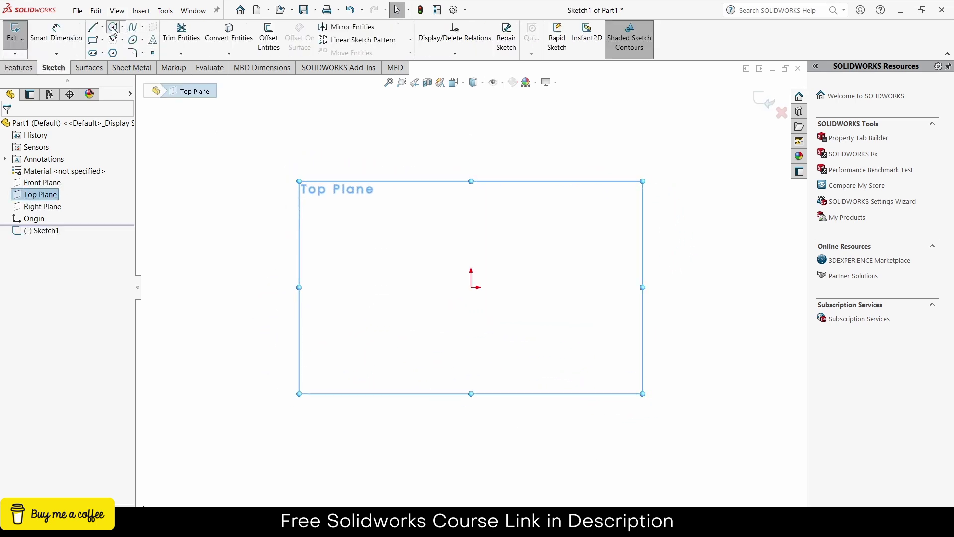
# Draw a circle centred on the origin and dimension its diameter to 50 mm.
pyautogui.click(113, 27)
pyautogui.click(471, 287)
pyautogui.click(513, 246)
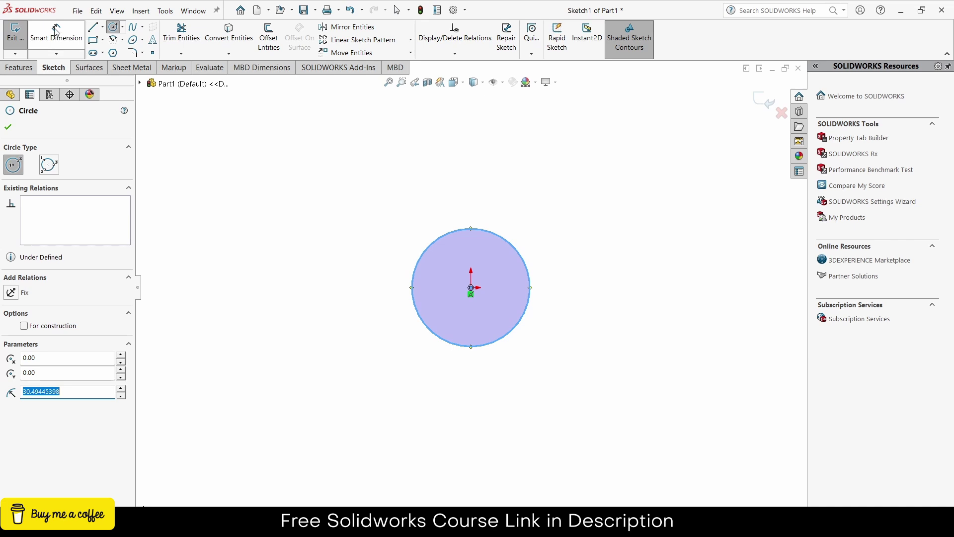
pyautogui.click(55, 30)
pyautogui.click(513, 247)
pyautogui.click(546, 220)
pyautogui.write('50')
pyautogui.press('Return')
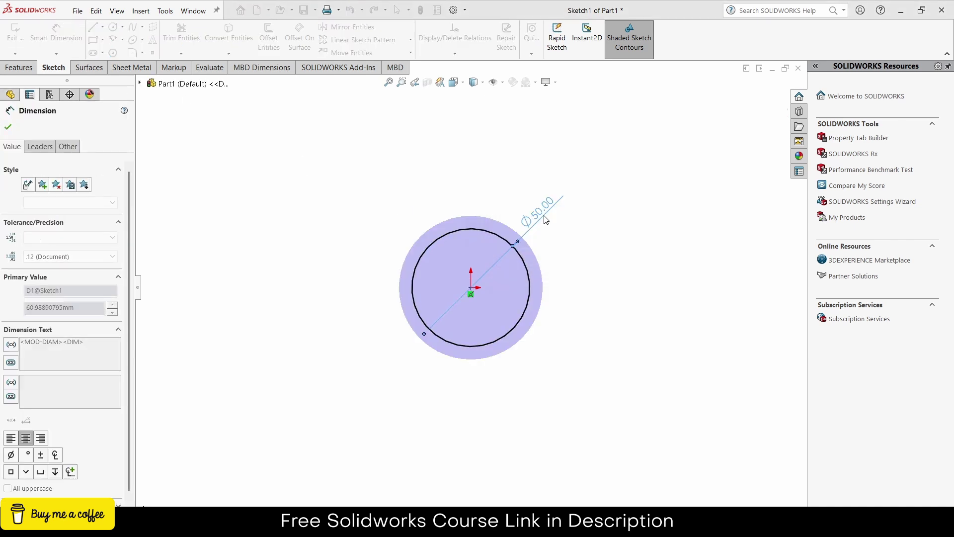
pyautogui.click(8, 128)
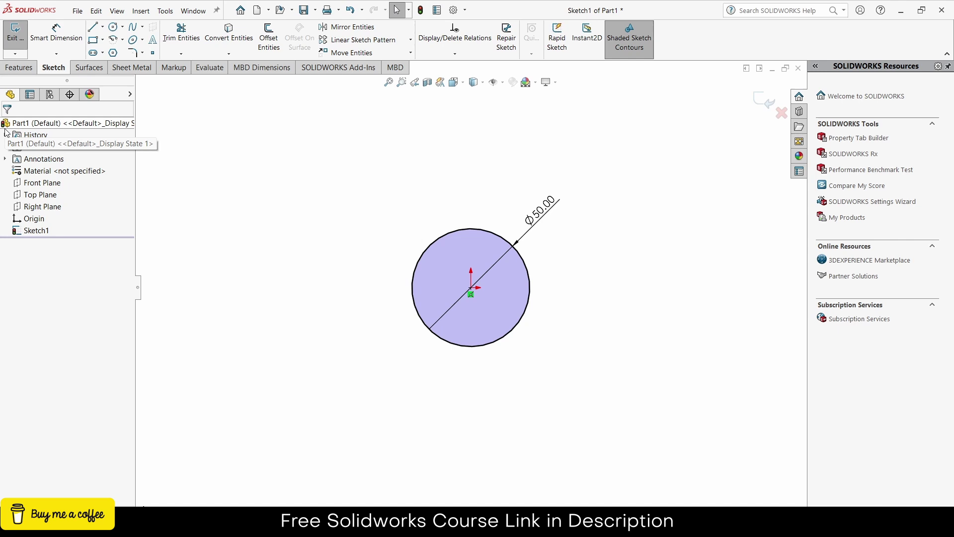
pyautogui.click(19, 67)
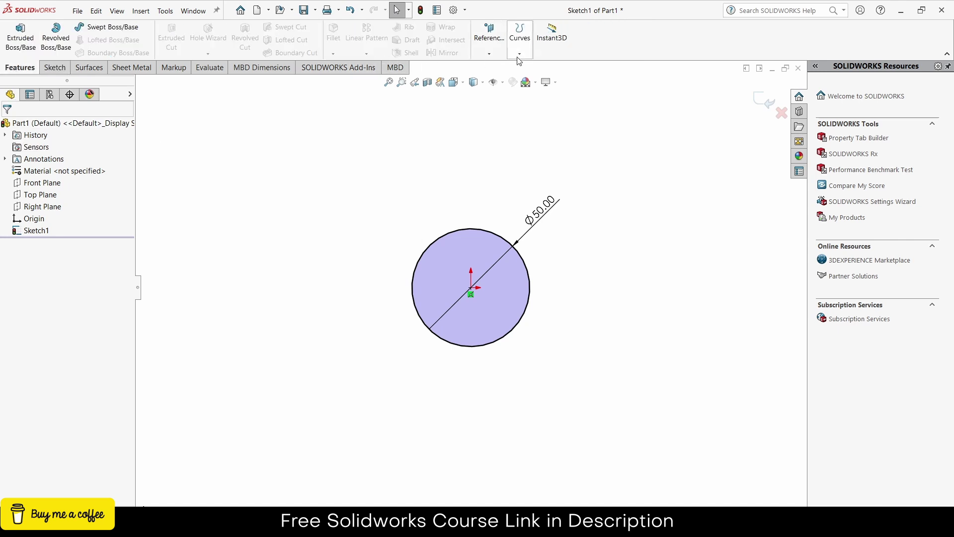
# Create a helix on the Ø50 circle with 10 mm pitch, 10 revolutions and 0° start angle.
pyautogui.click(519, 54)
pyautogui.click(552, 67)
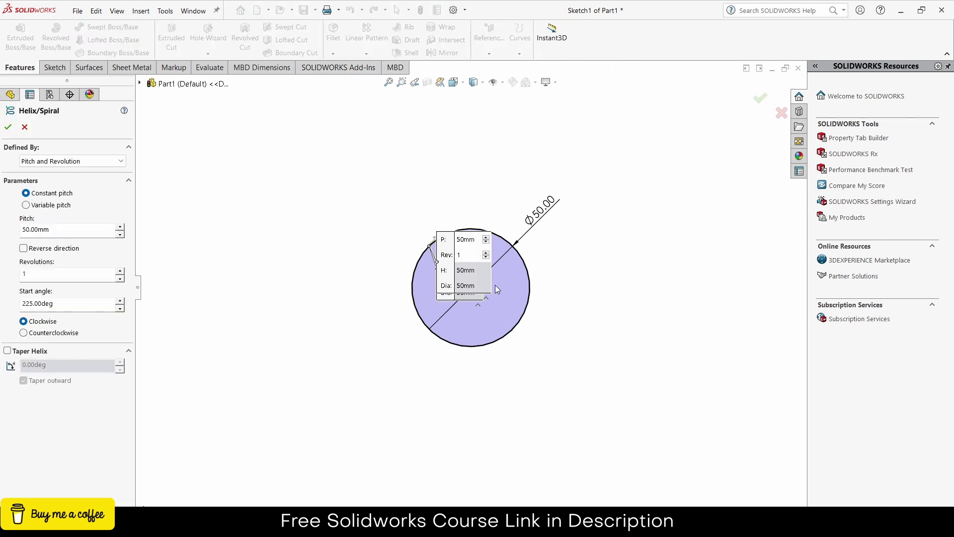
pyautogui.moveTo(497, 148); pyautogui.dragTo(482, 178, button='middle')
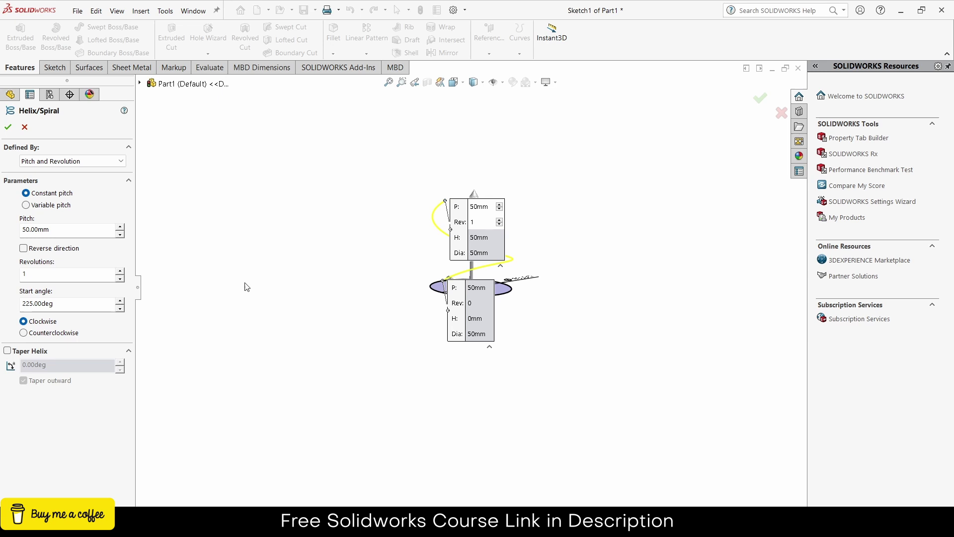
pyautogui.moveTo(58, 303); pyautogui.dragTo(1, 305)
pyautogui.write('0')
pyautogui.moveTo(22, 229); pyautogui.dragTo(163, 224)
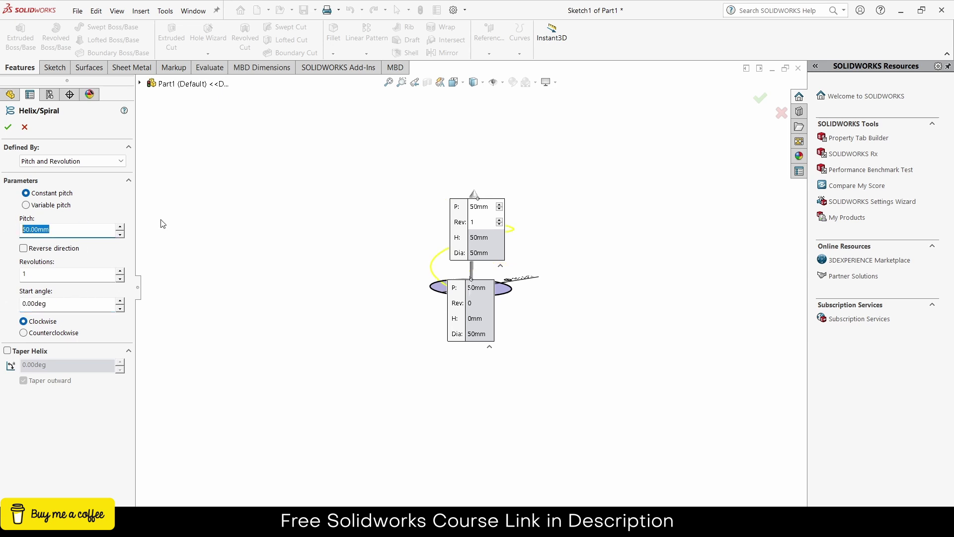
pyautogui.write('10')
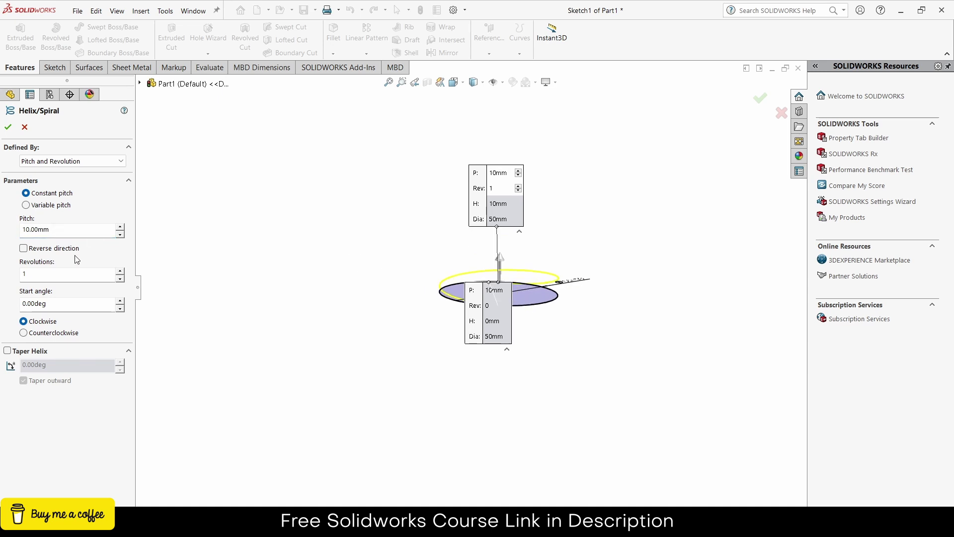
pyautogui.moveTo(72, 275); pyautogui.dragTo(10, 269)
pyautogui.write('10')
pyautogui.scroll(-1, 452, 199)
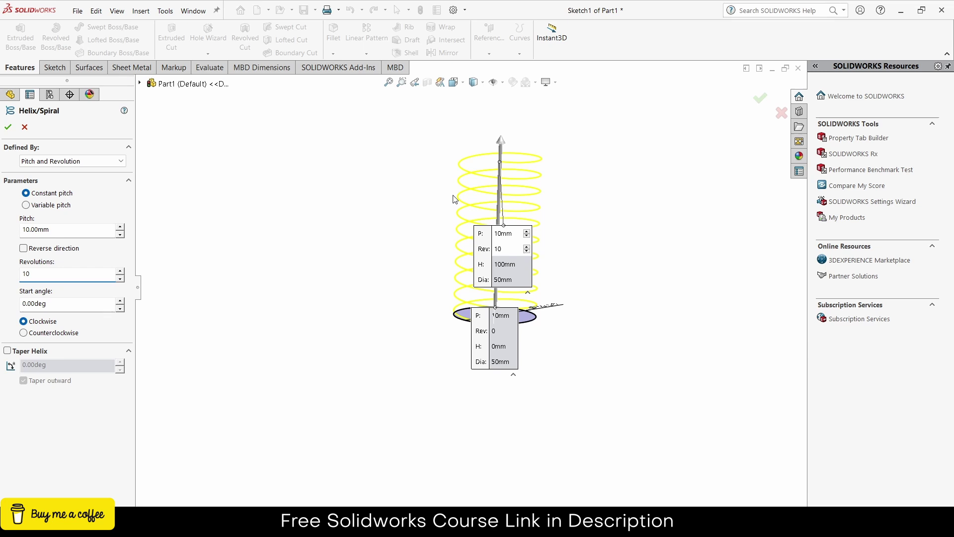
pyautogui.click(8, 126)
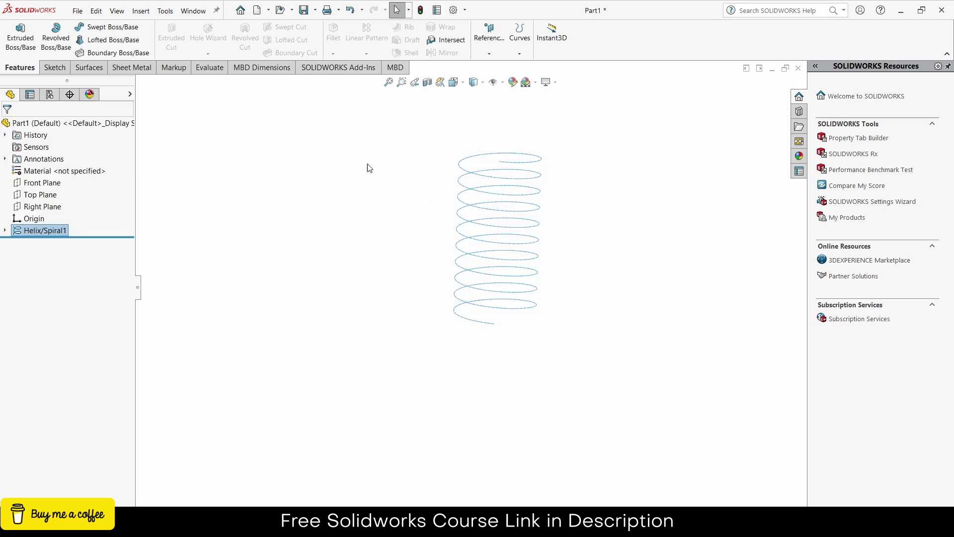
# Sweep a 5 mm circular profile along Helix/Spiral1 to form the coil body.
pyautogui.click(528, 167)
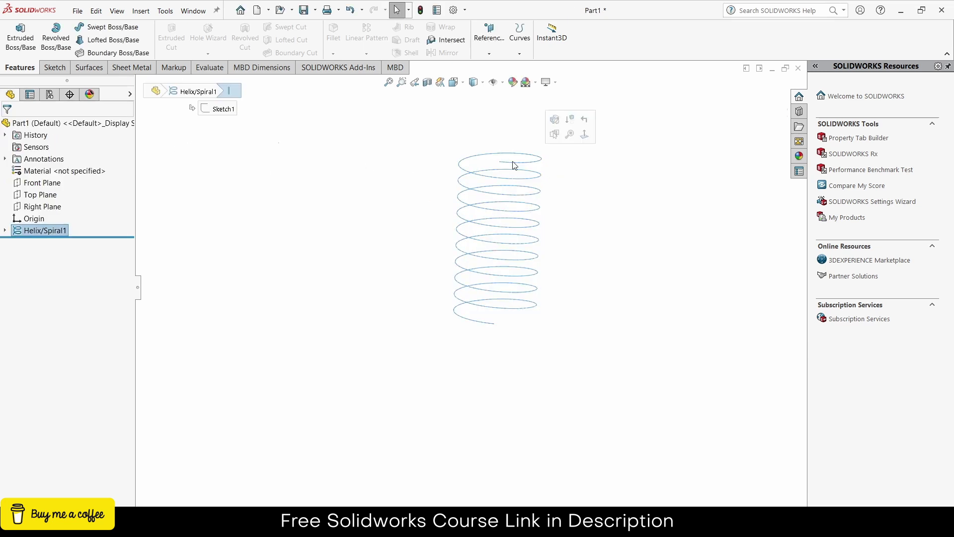
pyautogui.click(106, 27)
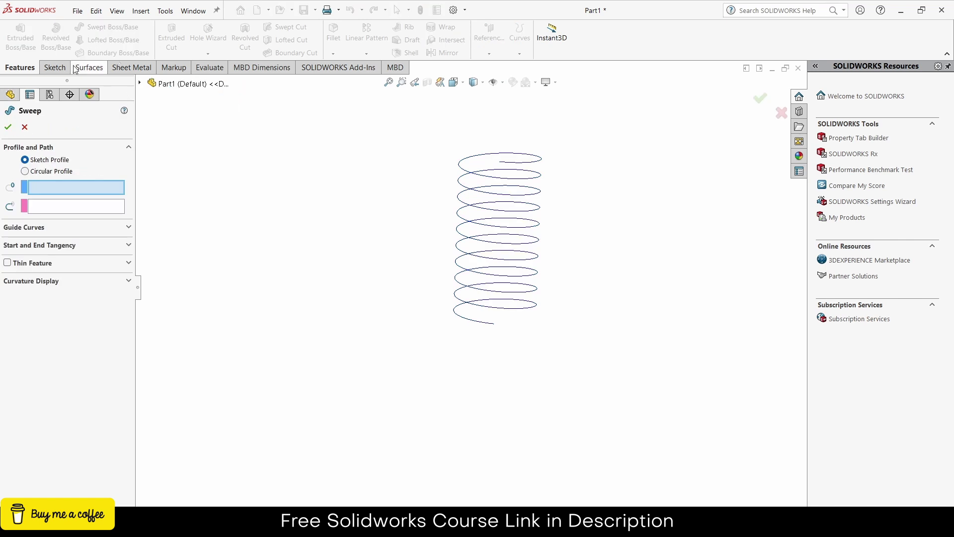
pyautogui.click(25, 171)
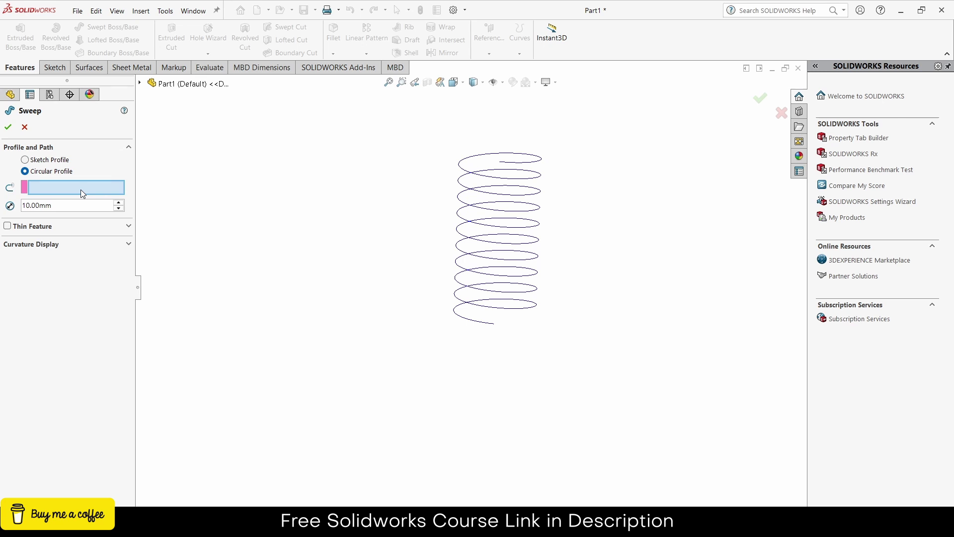
pyautogui.moveTo(54, 205); pyautogui.dragTo(1, 204)
pyautogui.write('5')
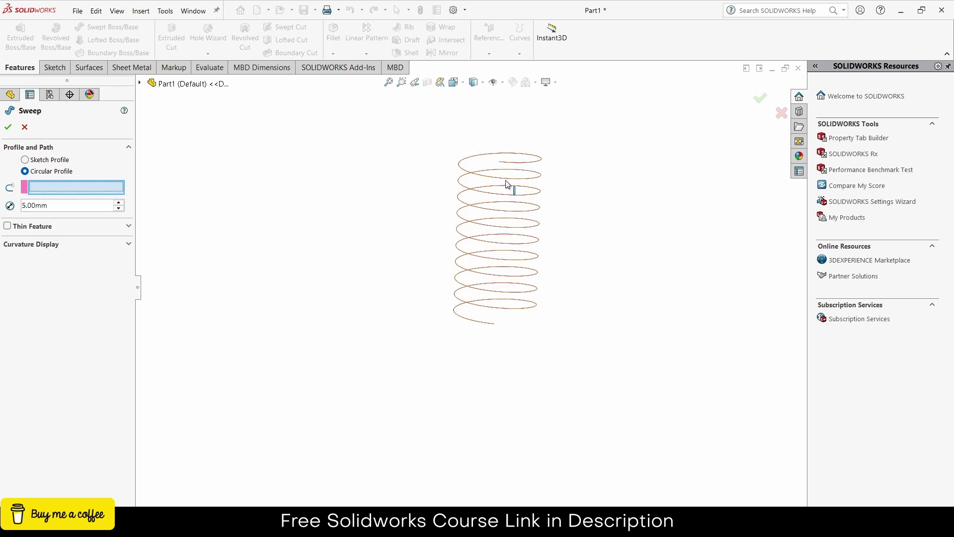
pyautogui.click(507, 184)
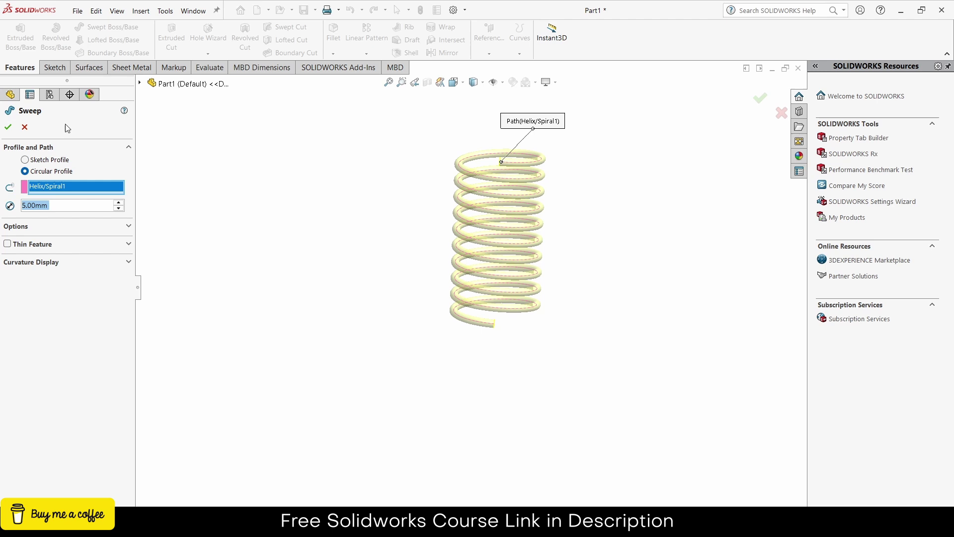
pyautogui.scroll(-2, 649, 158)
pyautogui.click(8, 128)
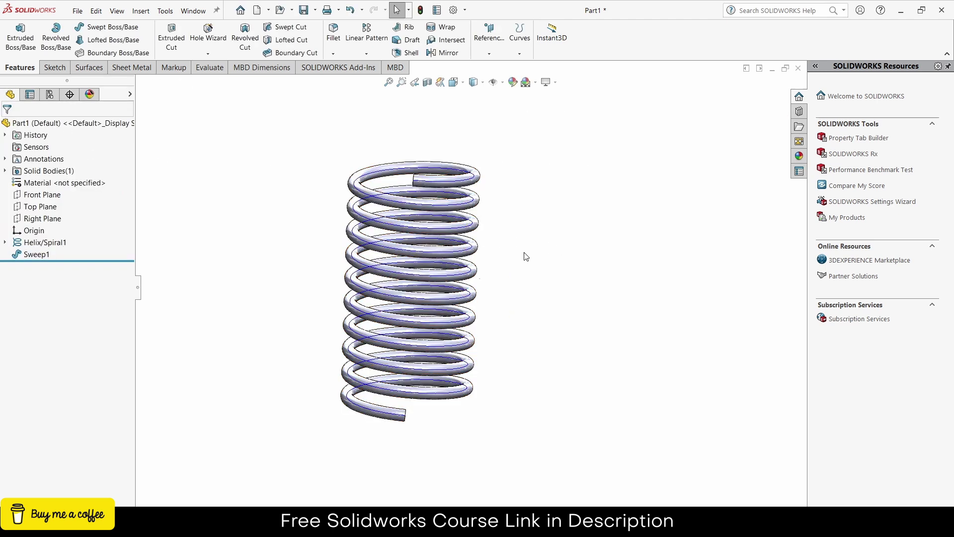
# Open a sketch on the Front Plane and draw a 180° centrepoint arc above the coil.
pyautogui.click(41, 197)
pyautogui.click(48, 178)
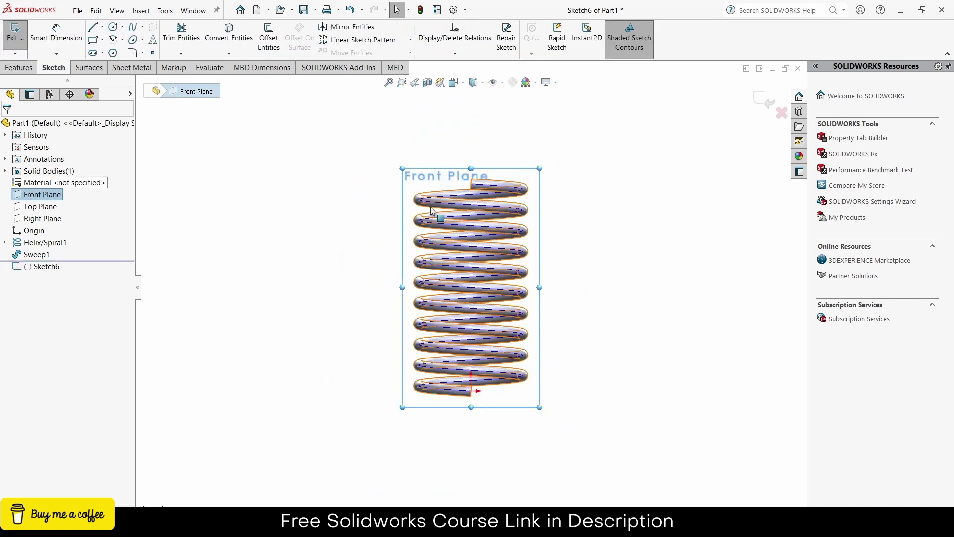
pyautogui.scroll(-3, 489, 207)
pyautogui.click(494, 193)
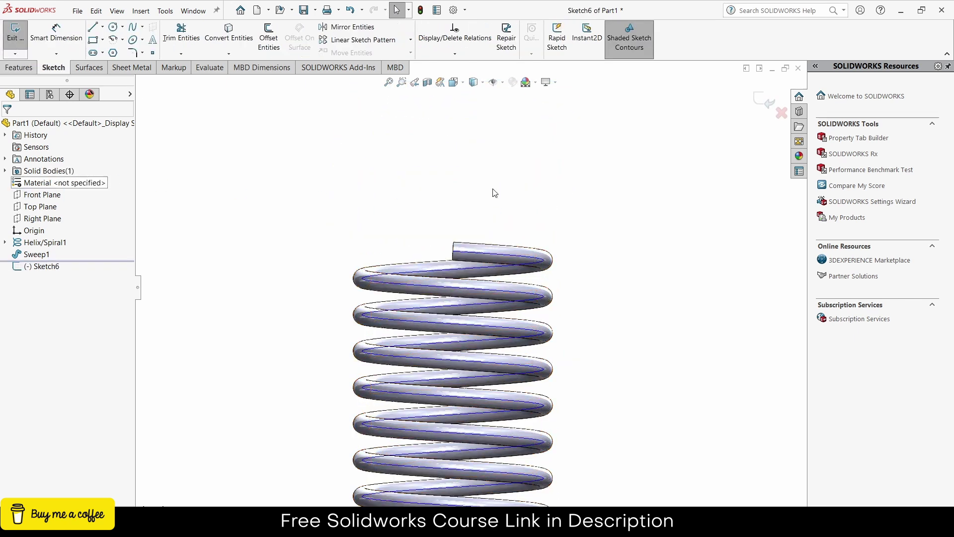
pyautogui.click(114, 41)
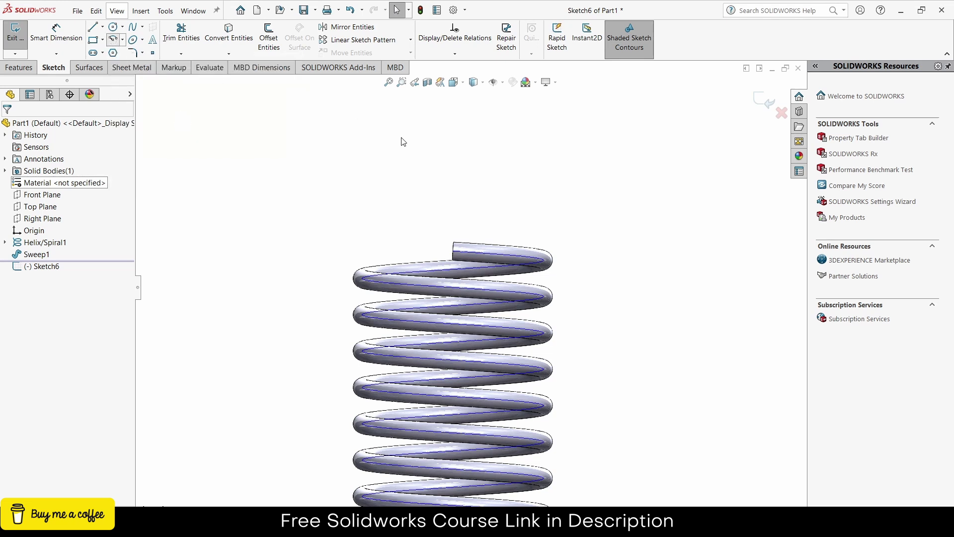
pyautogui.click(453, 186)
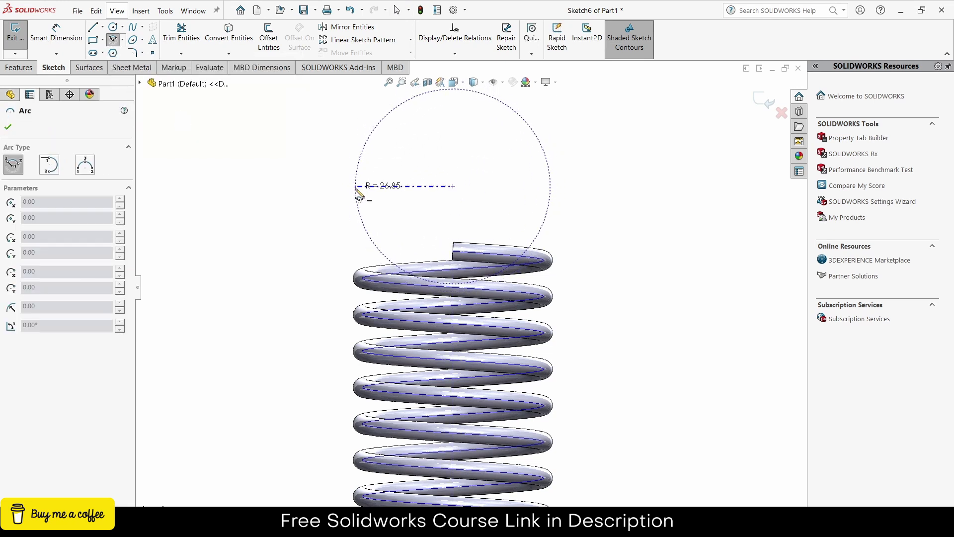
pyautogui.click(356, 187)
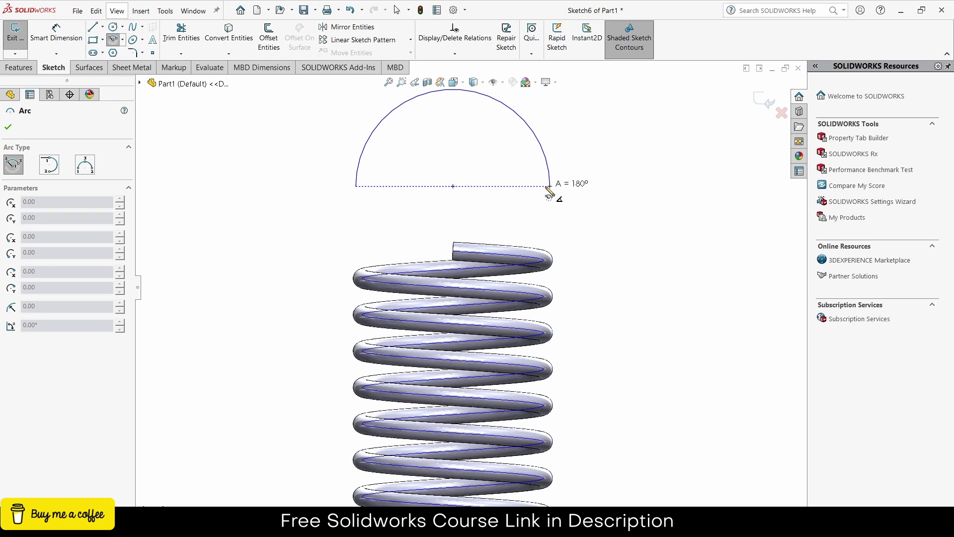
pyautogui.click(549, 186)
pyautogui.press('Escape')
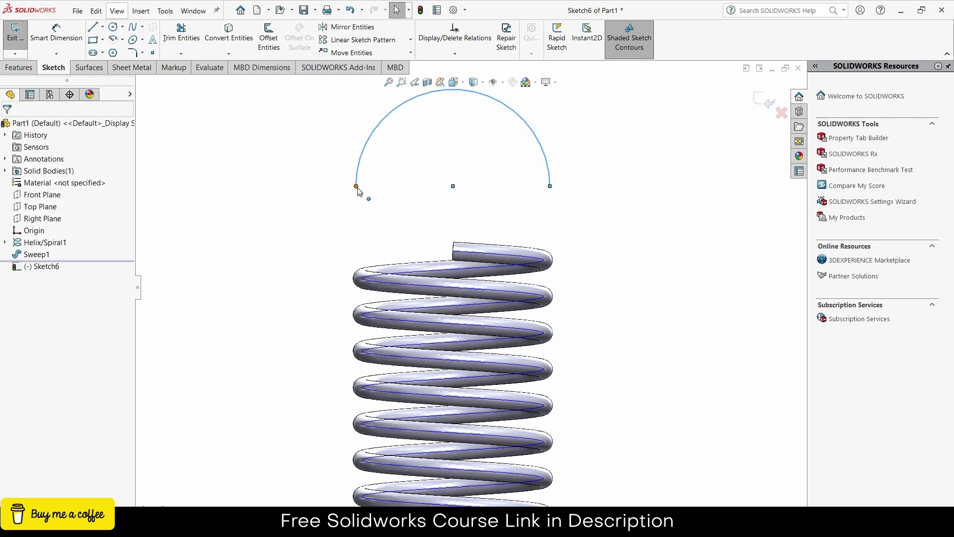
# Add Horizontal relations making both arc endpoints level with the arc centre.
pyautogui.keyDown('ctrl'); pyautogui.click(356, 187); pyautogui.keyUp('ctrl')
pyautogui.keyDown('ctrl'); pyautogui.click(453, 186); pyautogui.keyUp('ctrl')
pyautogui.keyDown('ctrl'); pyautogui.click(550, 186); pyautogui.keyUp('ctrl')
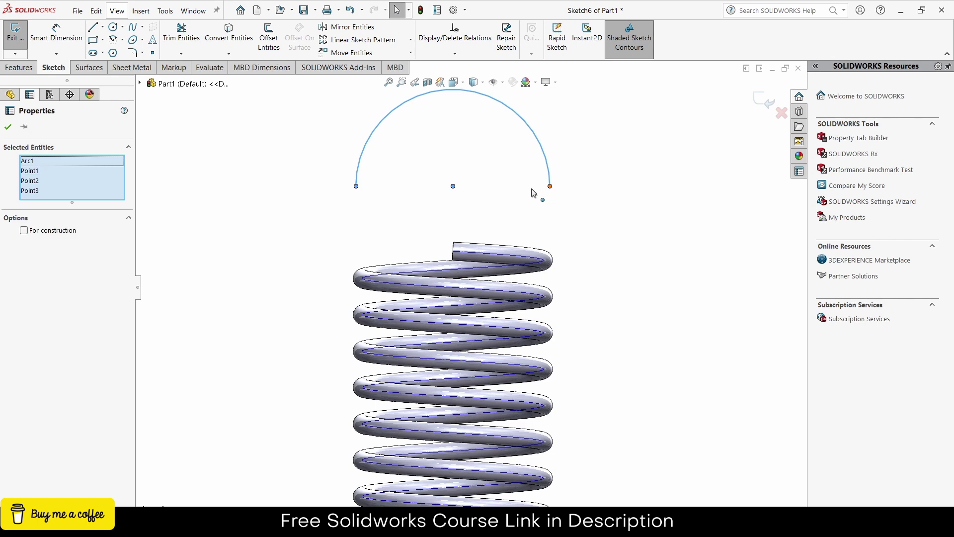
pyautogui.click(512, 188)
pyautogui.click(550, 186)
pyautogui.click(453, 186)
pyautogui.keyDown('ctrl'); pyautogui.click(550, 186); pyautogui.keyUp('ctrl')
pyautogui.click(482, 156)
pyautogui.press('Escape')
pyautogui.click(356, 187)
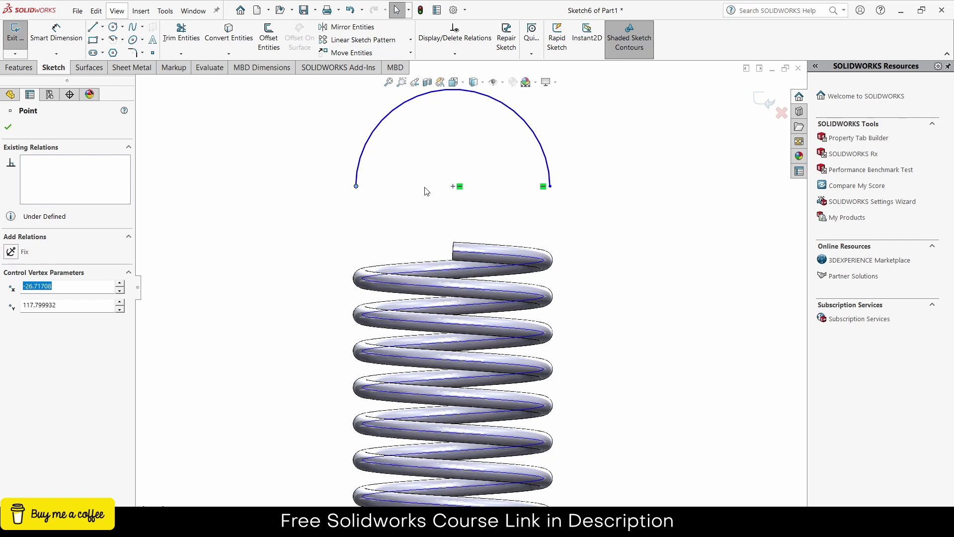
pyautogui.keyDown('ctrl'); pyautogui.click(453, 186); pyautogui.keyUp('ctrl')
pyautogui.click(483, 144)
pyautogui.press('Escape')
pyautogui.click(58, 35)
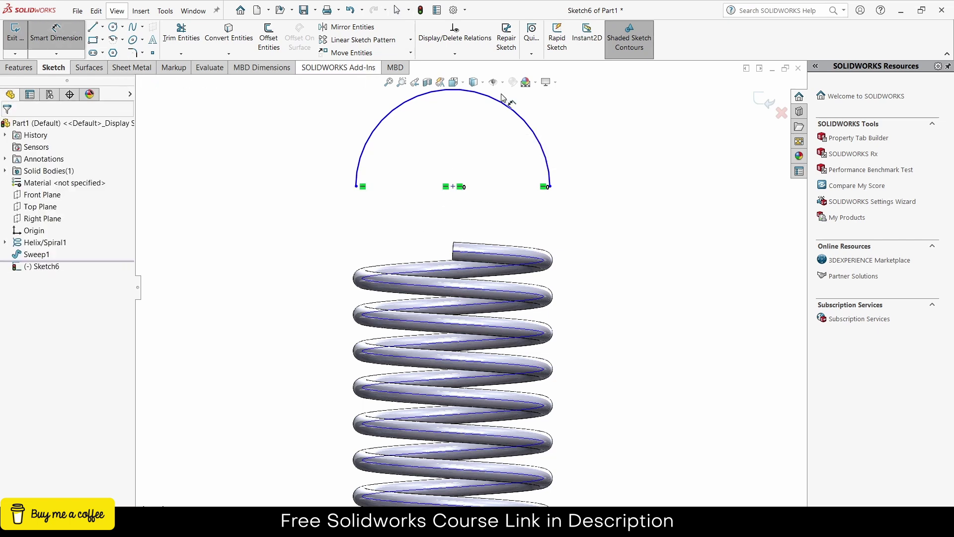
# Dimension the upper arc's radius to 25 mm.
pyautogui.click(539, 128)
pyautogui.click(584, 117)
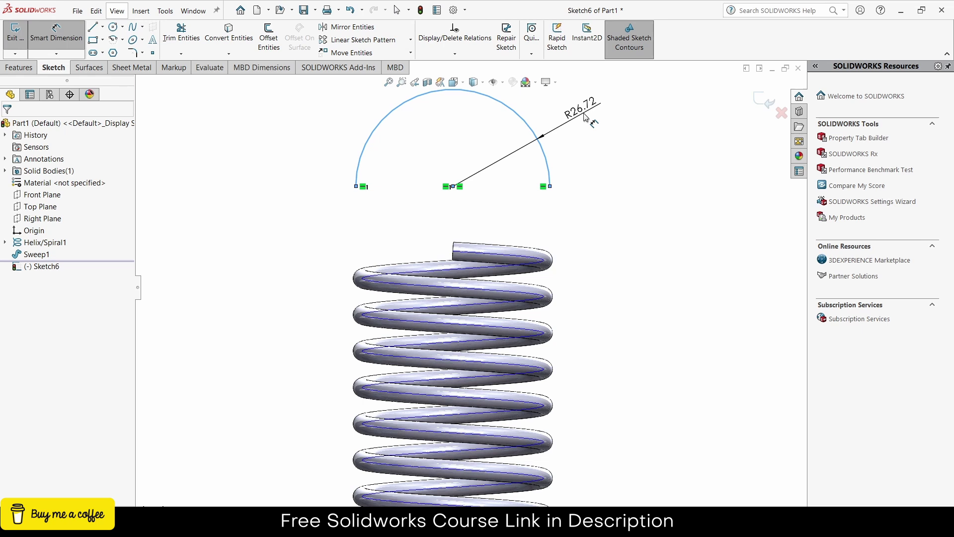
pyautogui.press('Return')
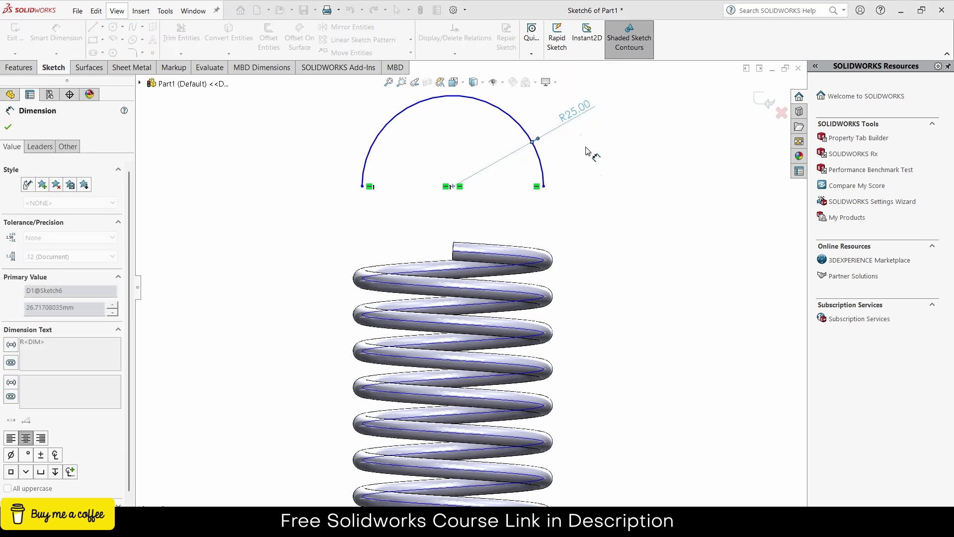
pyautogui.press('Escape')
# Add a Vertical relation between the arc centre and the origin.
pyautogui.click(454, 187)
pyautogui.scroll(3, 489, 222)
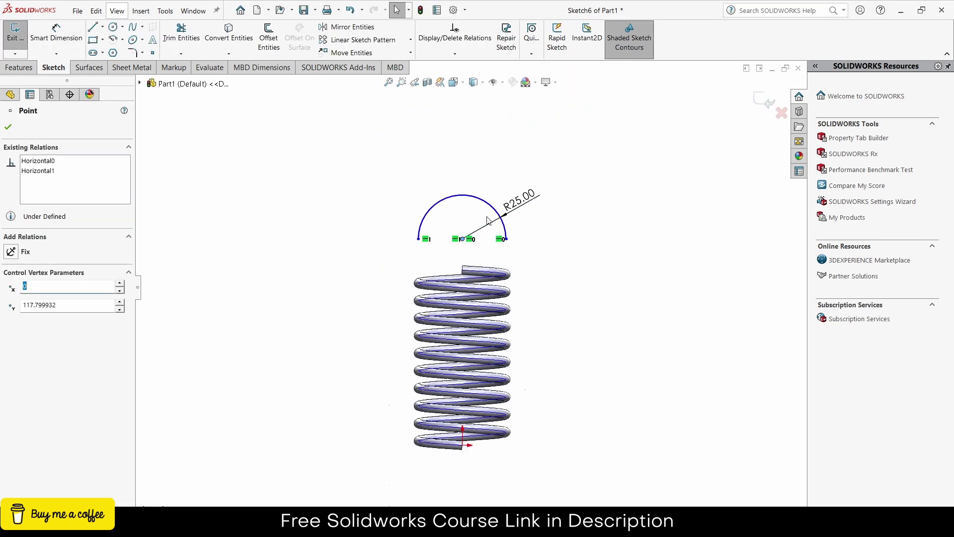
pyautogui.keyDown('ctrl'); pyautogui.click(462, 445); pyautogui.keyUp('ctrl')
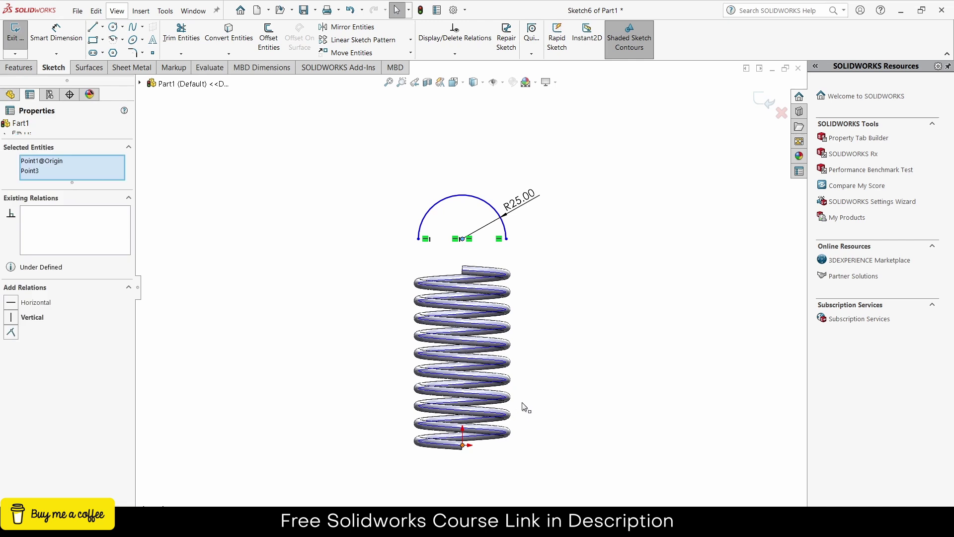
pyautogui.click(520, 402)
pyautogui.click(578, 347)
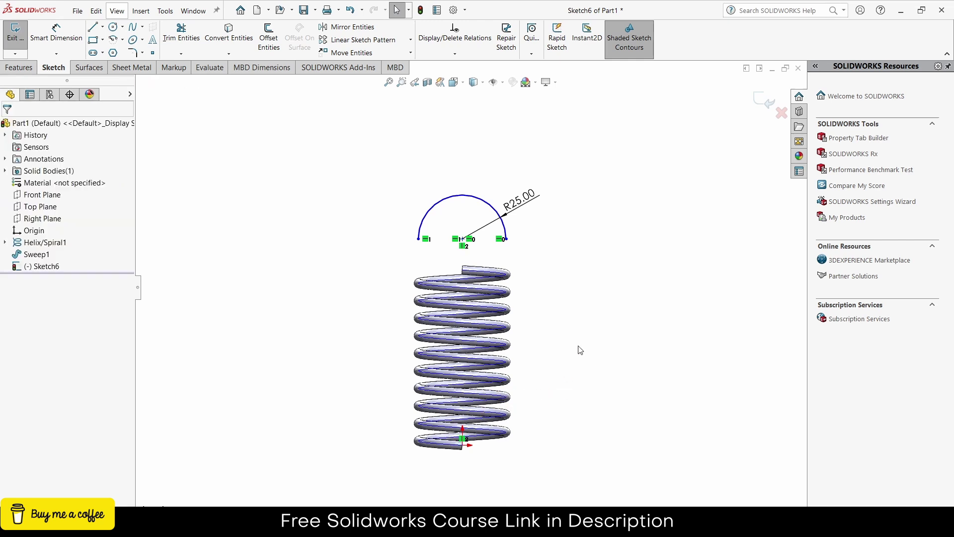
pyautogui.scroll(-2, 517, 315)
# Dimension the arc centre 120 mm above the origin and close the sketch.
pyautogui.click(80, 48)
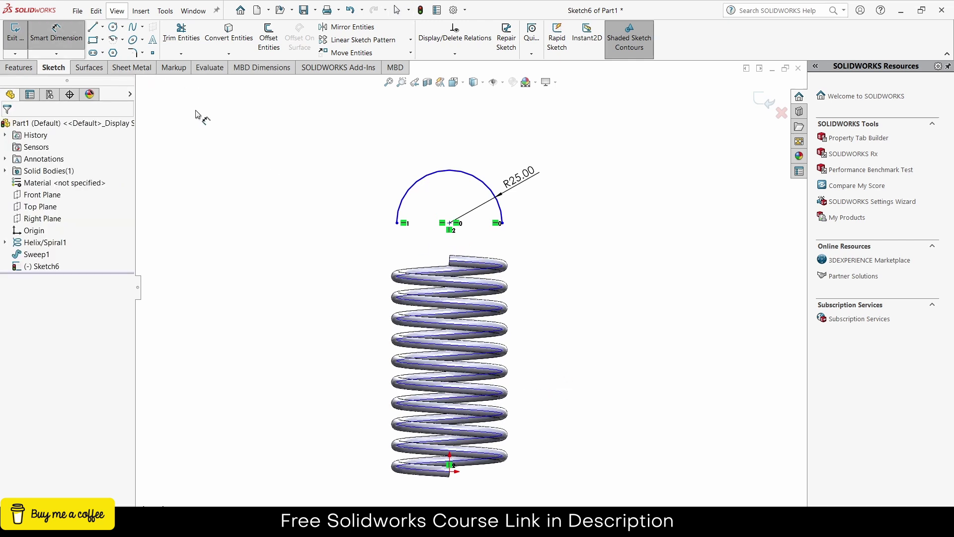
pyautogui.click(449, 472)
pyautogui.click(449, 224)
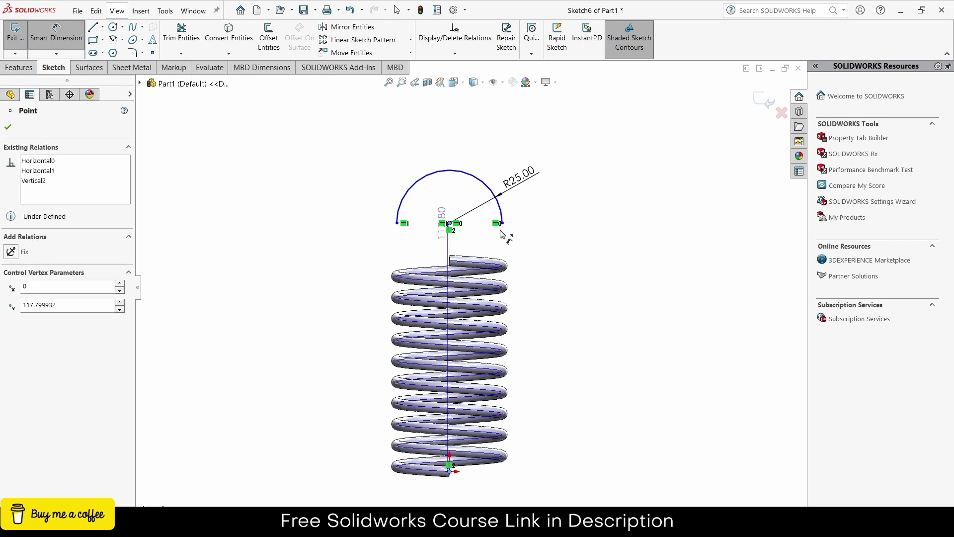
pyautogui.click(546, 243)
pyautogui.write('115')
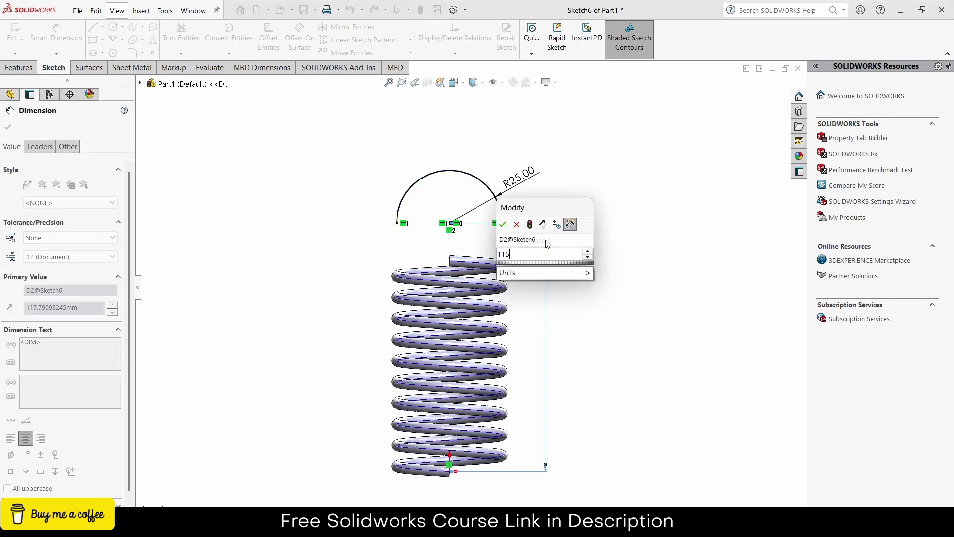
pyautogui.press('Return')
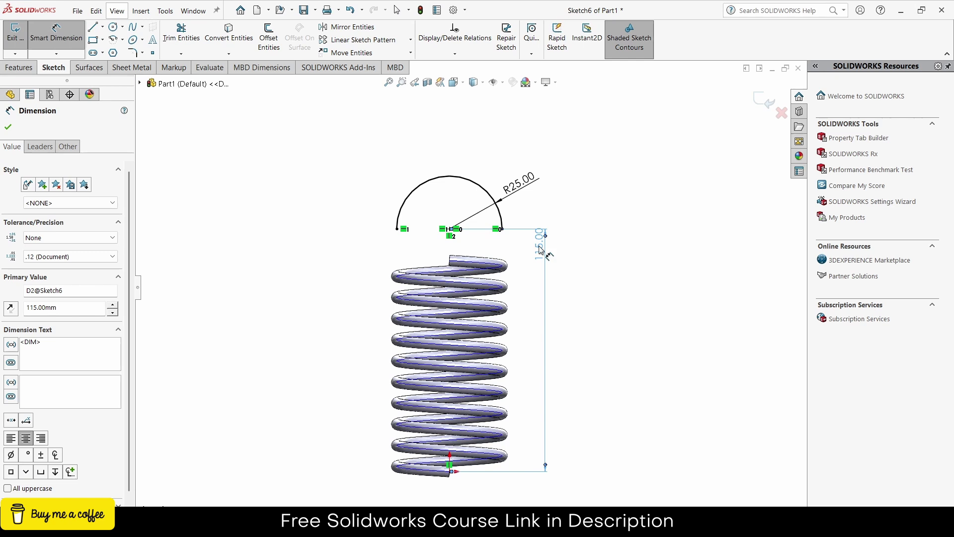
pyautogui.doubleClick(540, 247)
pyautogui.write('120')
pyautogui.press('Return')
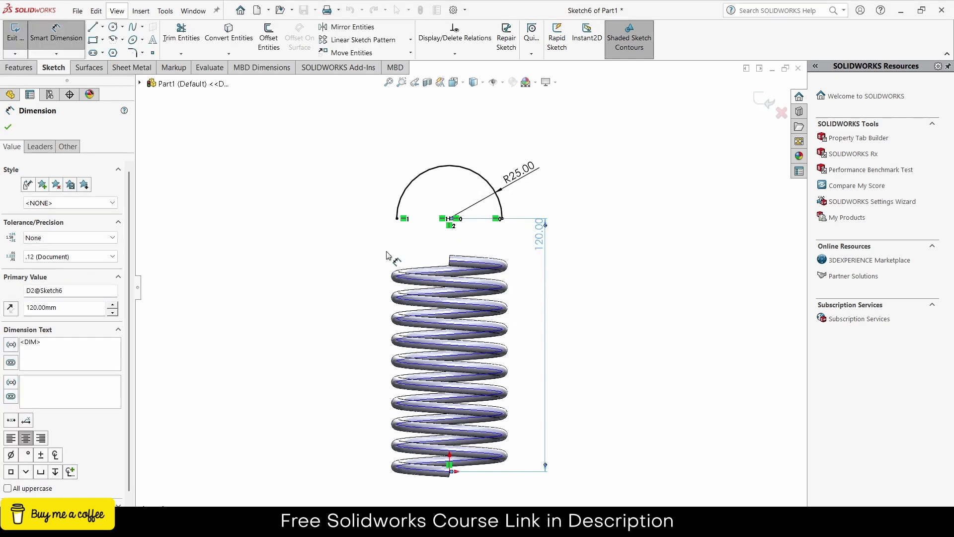
pyautogui.click(8, 128)
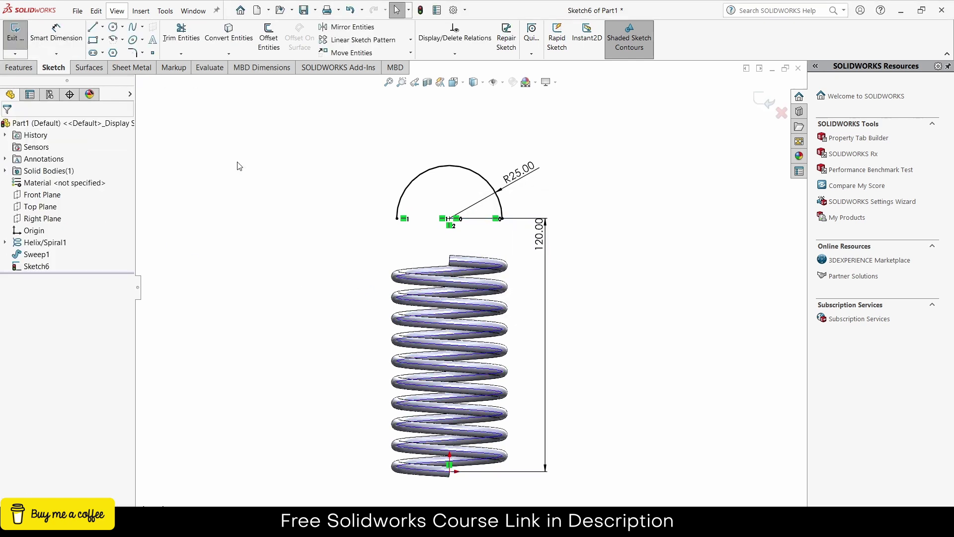
pyautogui.press('f')
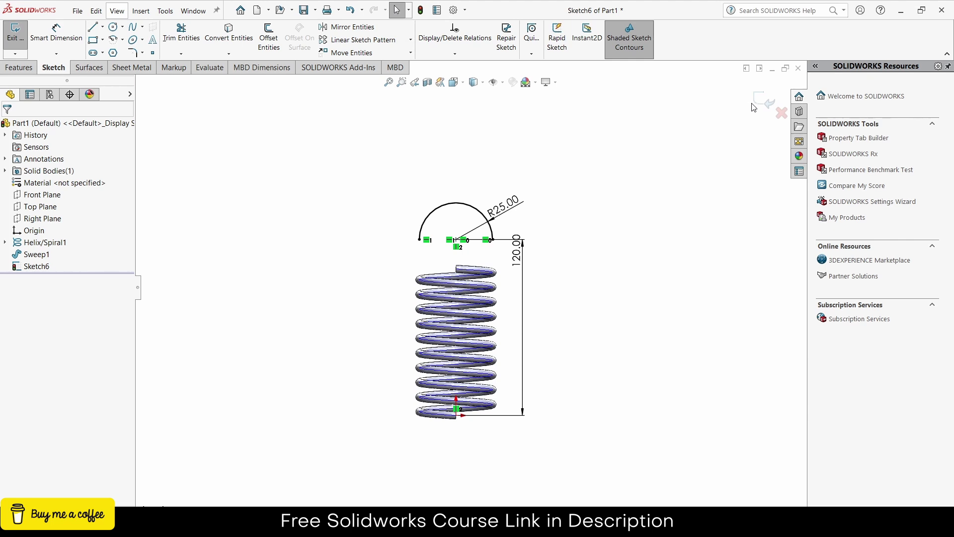
pyautogui.click(756, 103)
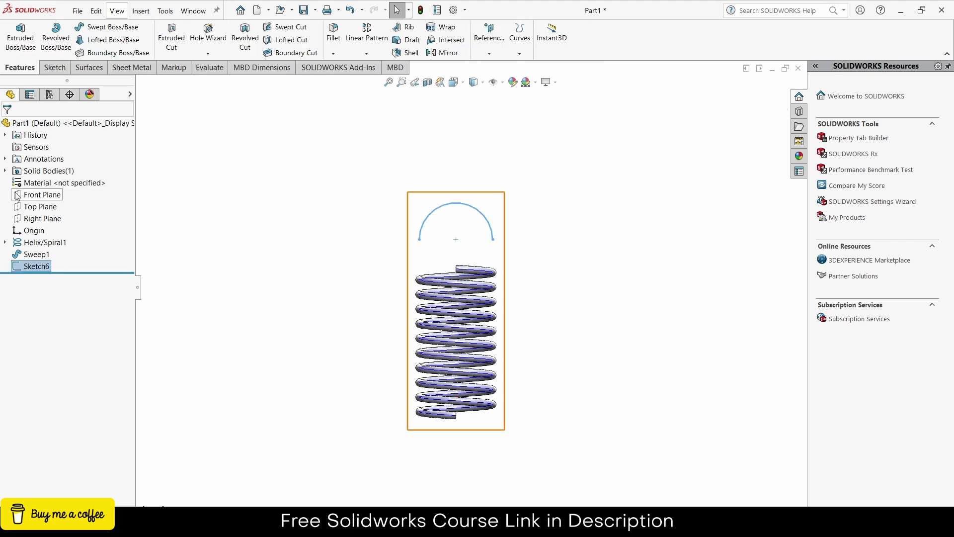
# On the Front Plane in normal view, draw a semicircular arc below the spring.
pyautogui.click(42, 195)
pyautogui.hotkey('ctrl', '8')
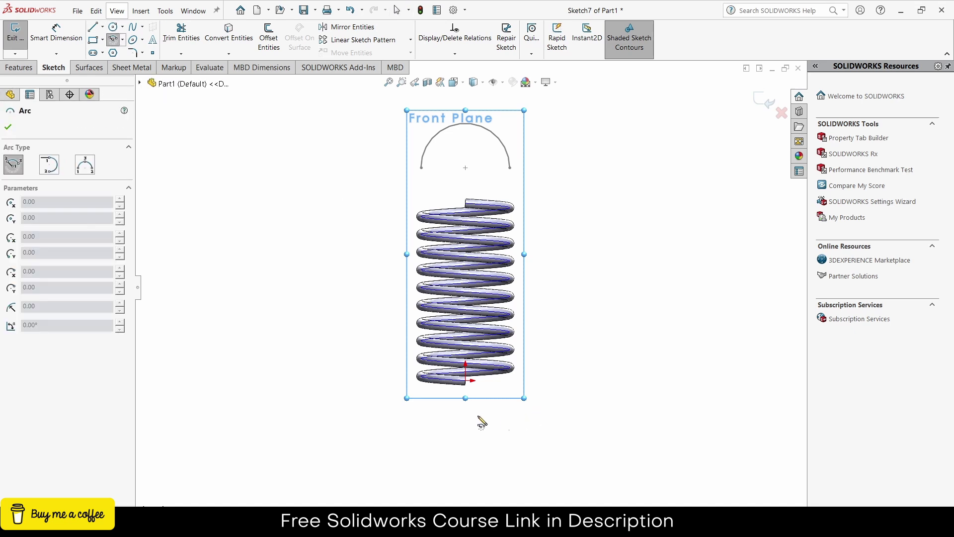
pyautogui.click(465, 407)
pyautogui.click(514, 407)
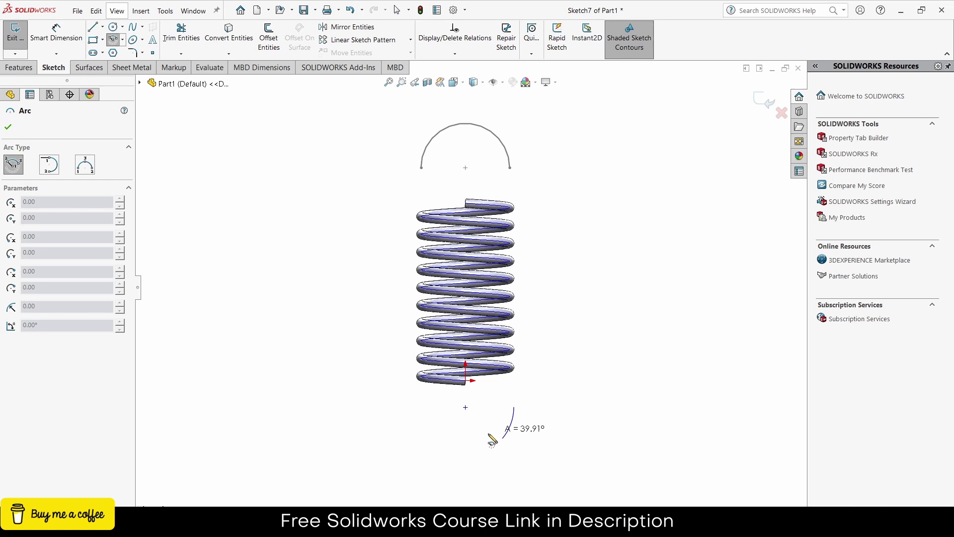
pyautogui.click(424, 412)
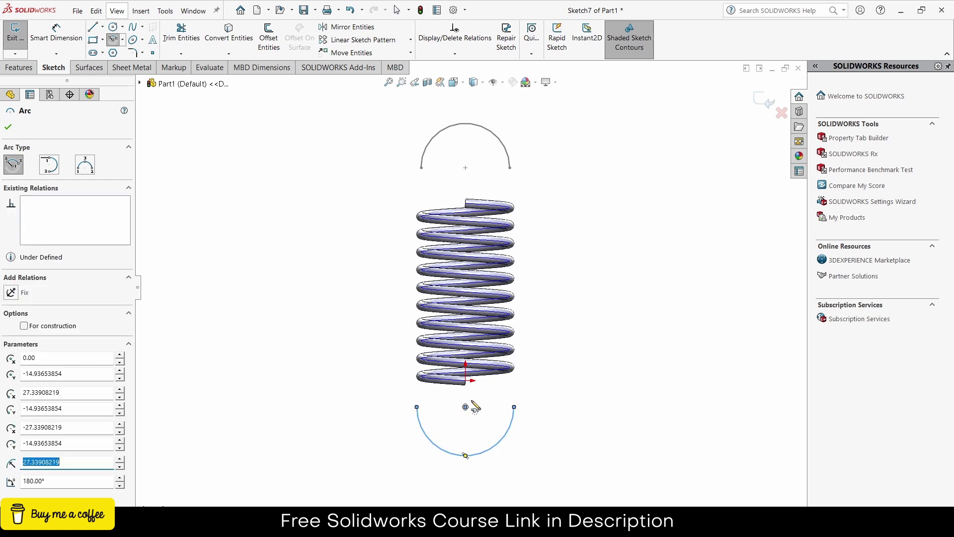
pyautogui.press('Escape')
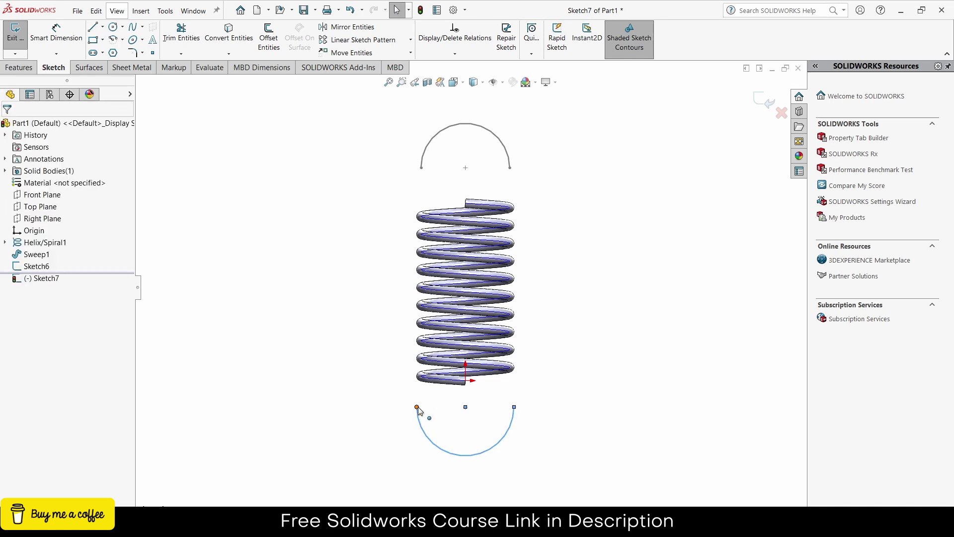
# Make the arc endpoint level with its centre and the centre vertical under the origin.
pyautogui.click(418, 407)
pyautogui.keyDown('ctrl'); pyautogui.click(465, 407); pyautogui.keyUp('ctrl')
pyautogui.click(494, 362)
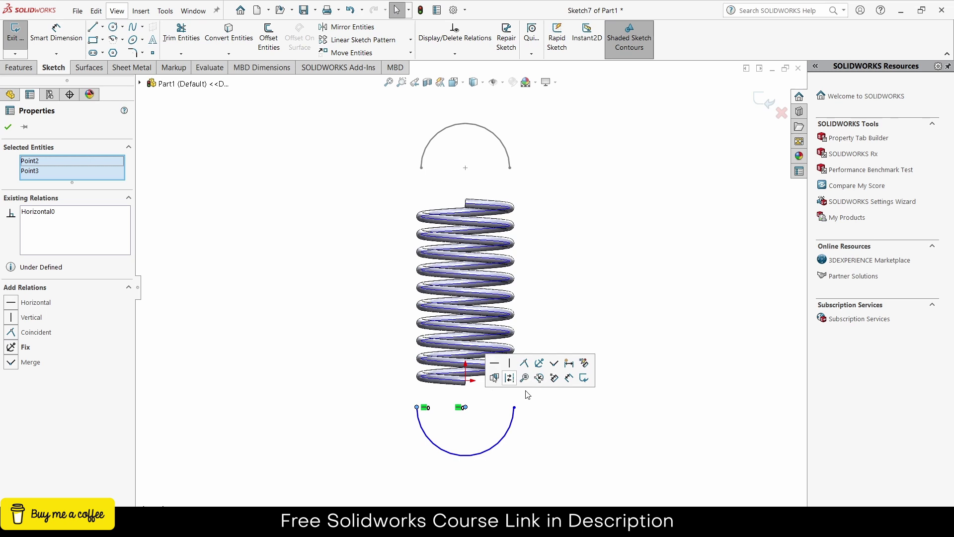
pyautogui.press('Escape')
pyautogui.click(465, 408)
pyautogui.keyDown('ctrl'); pyautogui.click(465, 381); pyautogui.keyUp('ctrl')
pyautogui.click(512, 340)
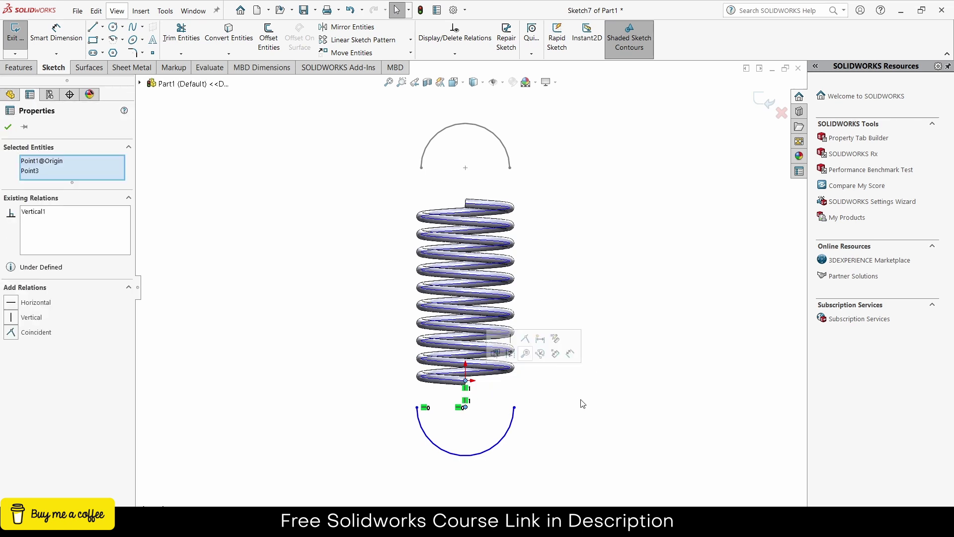
pyautogui.click(583, 401)
# Dimension the arc centre 20 mm below the origin, radius R25, then close the sketch.
pyautogui.click(64, 38)
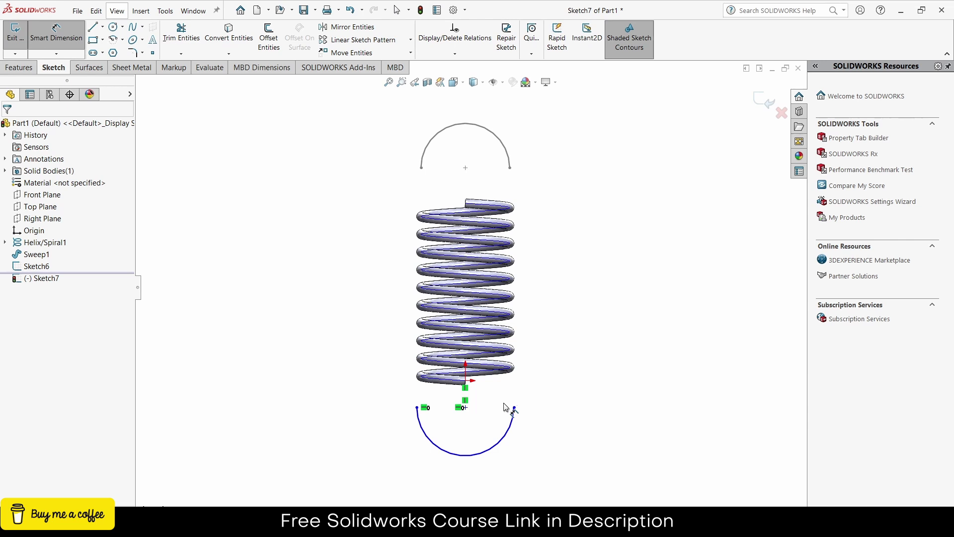
pyautogui.click(466, 381)
pyautogui.click(464, 409)
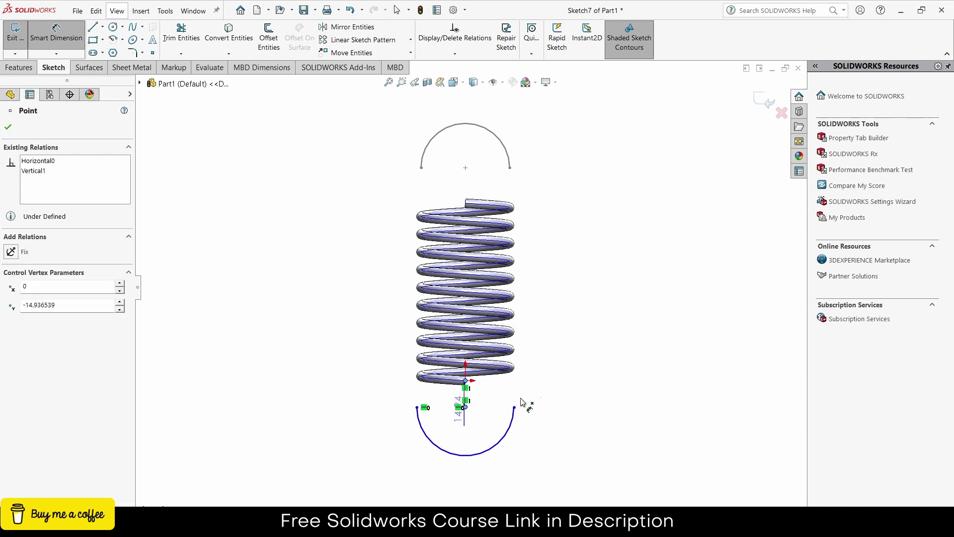
pyautogui.click(559, 400)
pyautogui.write('20')
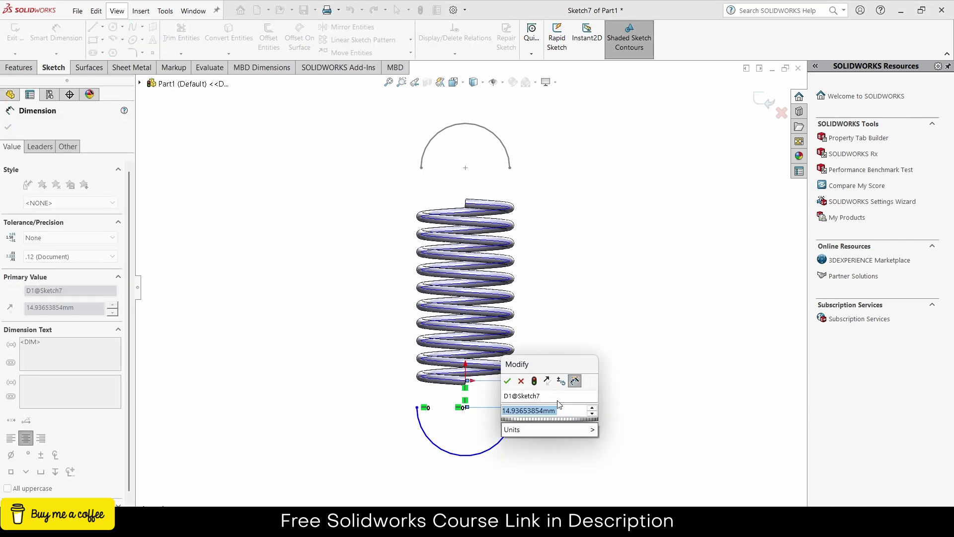
pyautogui.press('Return')
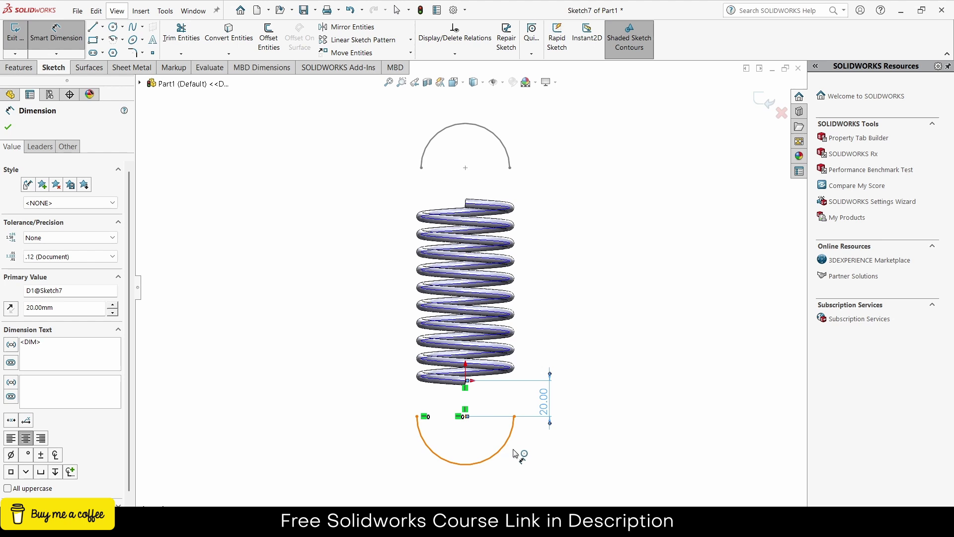
pyautogui.click(513, 451)
pyautogui.click(533, 465)
pyautogui.write('25')
pyautogui.press('Return')
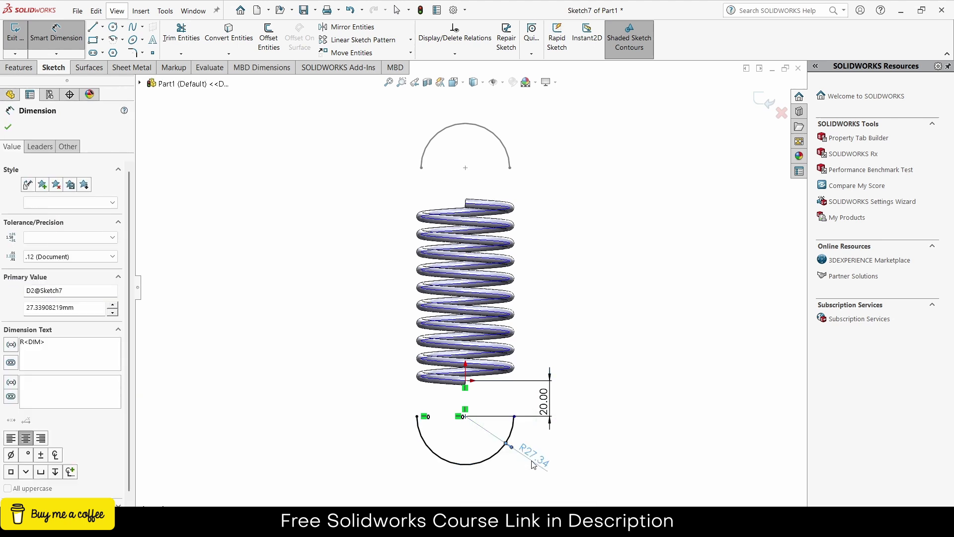
pyautogui.click(769, 103)
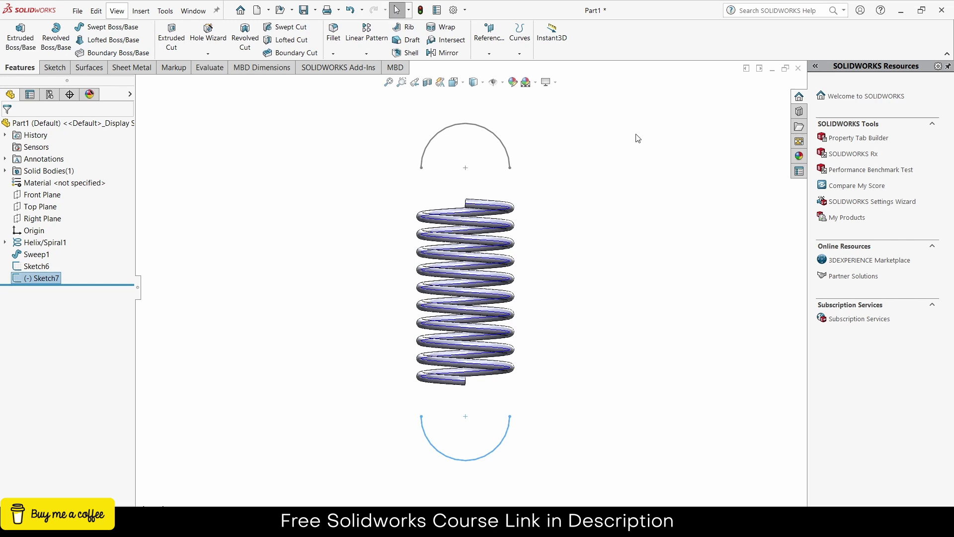
# Sweep a 5 mm circular profile along the upper arc to form the top hook.
pyautogui.moveTo(478, 199); pyautogui.dragTo(572, 206, button='middle')
pyautogui.click(573, 207)
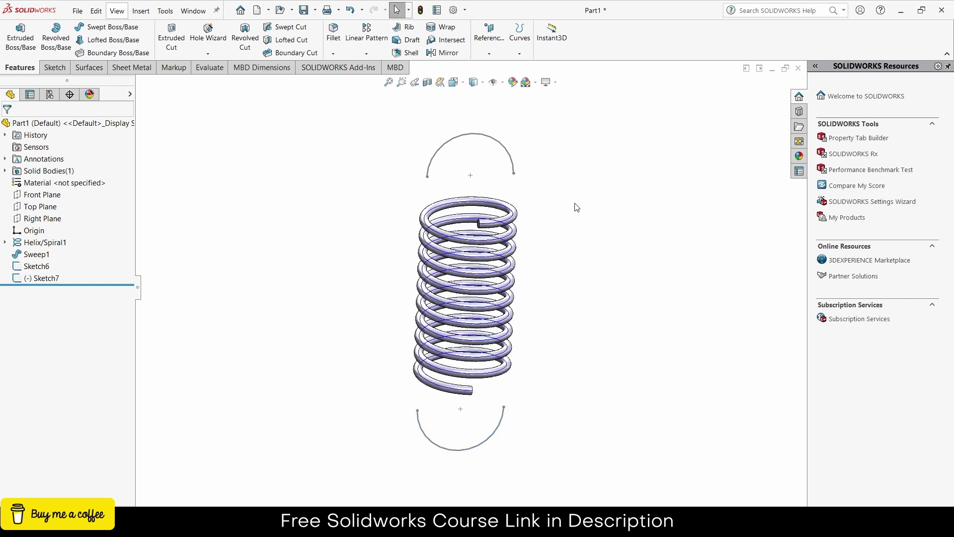
pyautogui.click(89, 30)
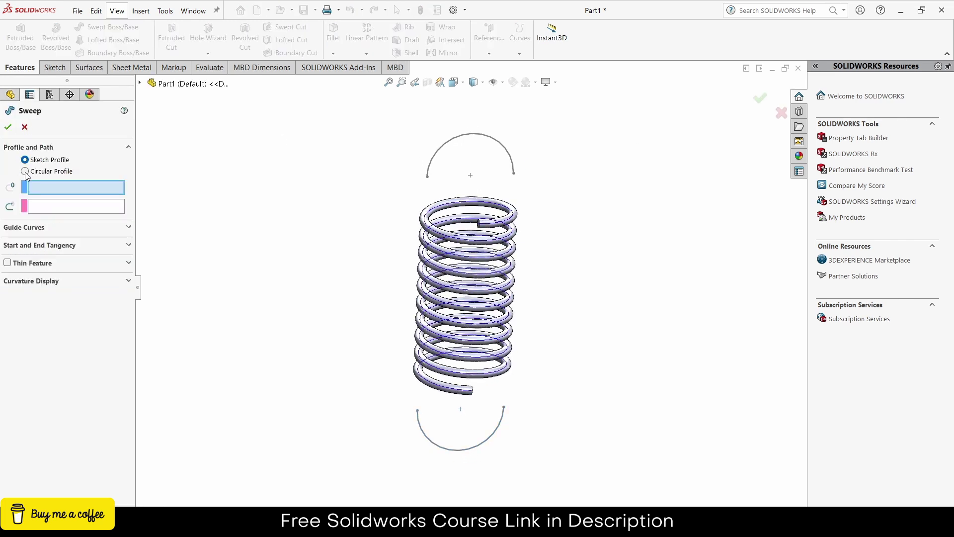
pyautogui.click(25, 172)
pyautogui.doubleClick(58, 206)
pyautogui.write('5')
pyautogui.click(439, 159)
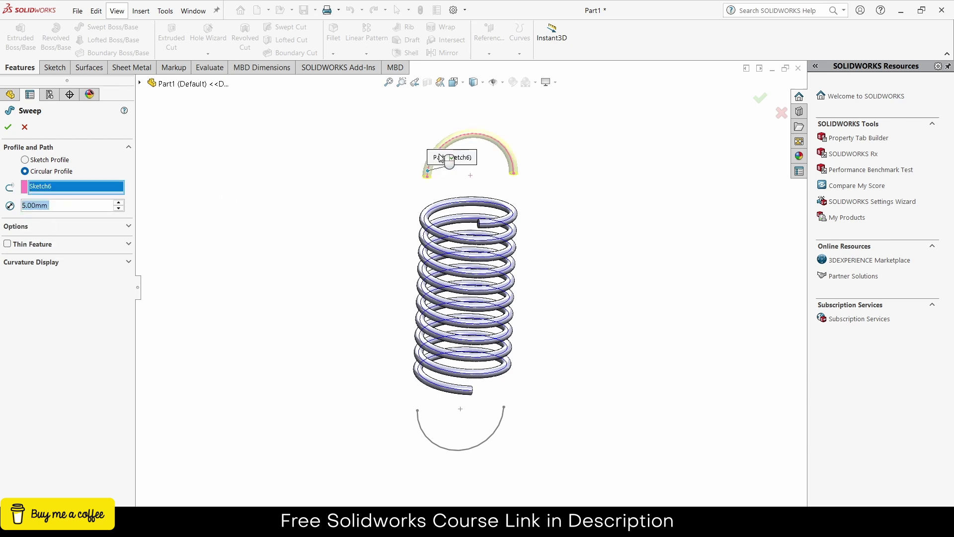
pyautogui.click(10, 128)
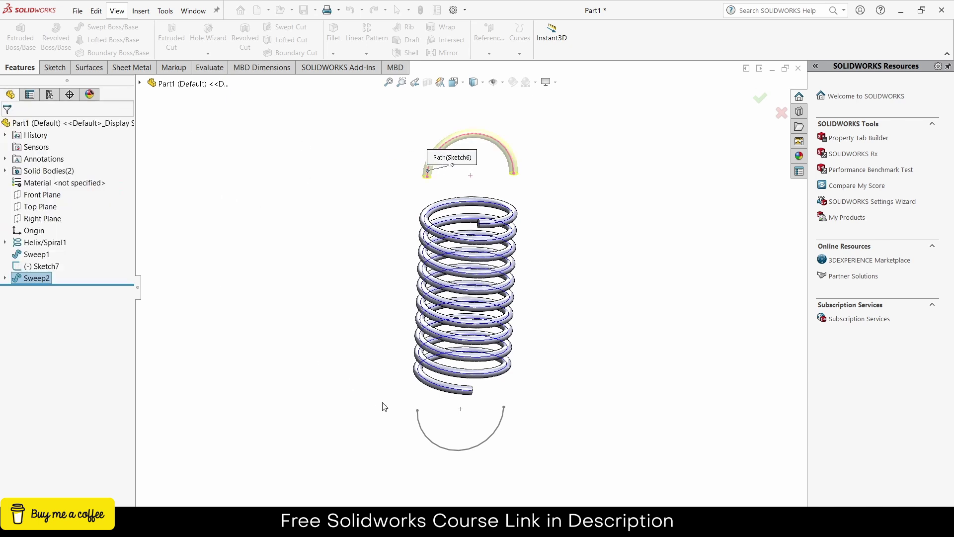
# Sweep a 5 mm circular profile along the lower arc to form the bottom hook.
pyautogui.click(434, 444)
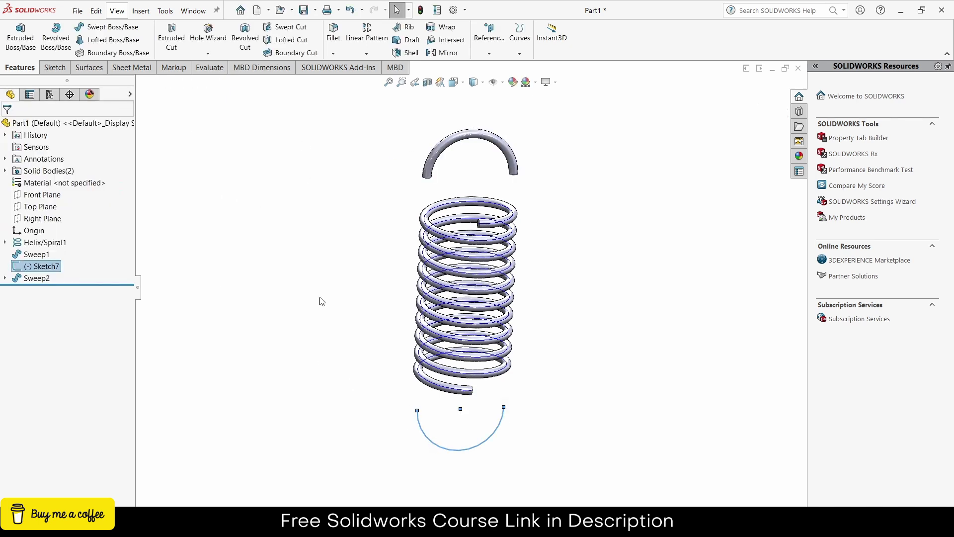
pyautogui.click(107, 28)
pyautogui.click(25, 171)
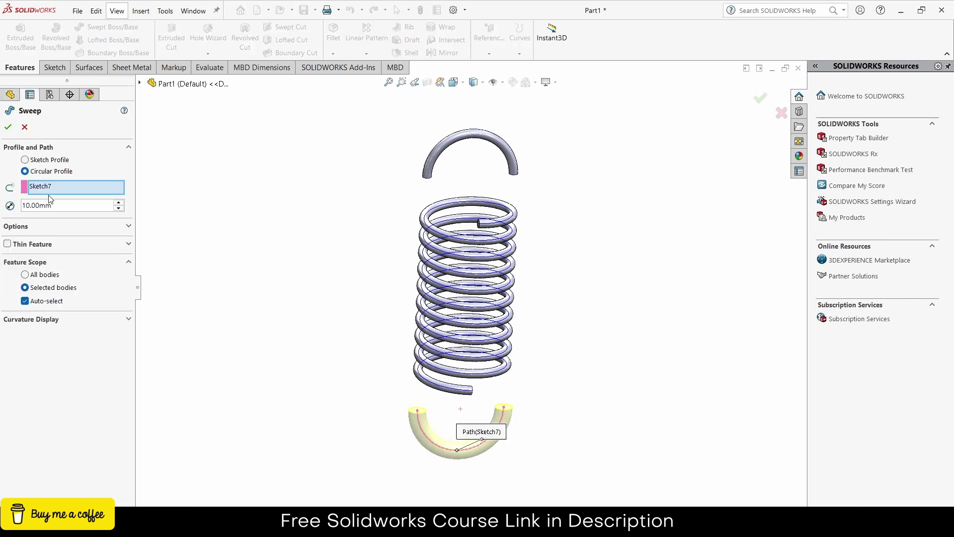
pyautogui.doubleClick(55, 204)
pyautogui.write('5')
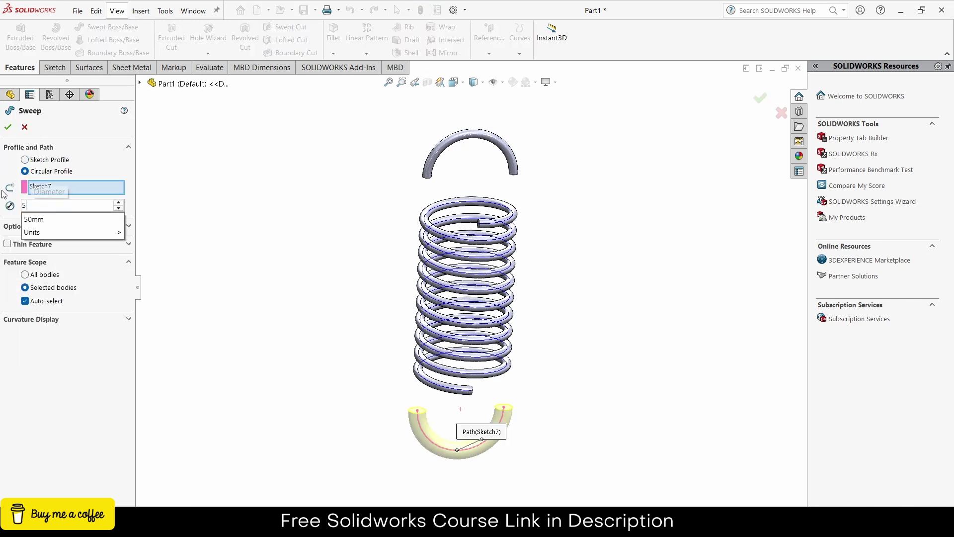
pyautogui.press('Return')
pyautogui.click(8, 126)
pyautogui.moveTo(490, 234); pyautogui.dragTo(500, 178, button='middle')
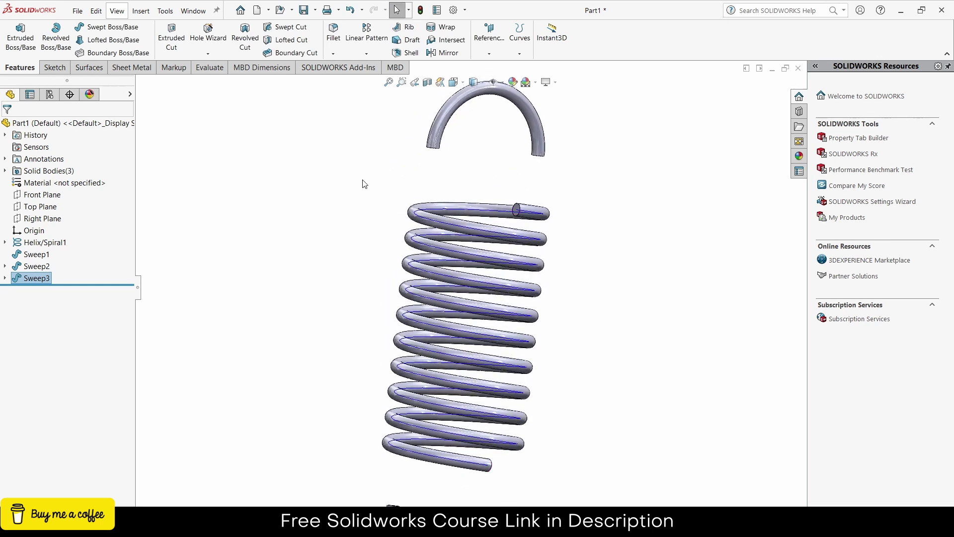
# Loft from the top hook's end to the coil's upper end with Tangency To Face at both ends.
pyautogui.click(105, 40)
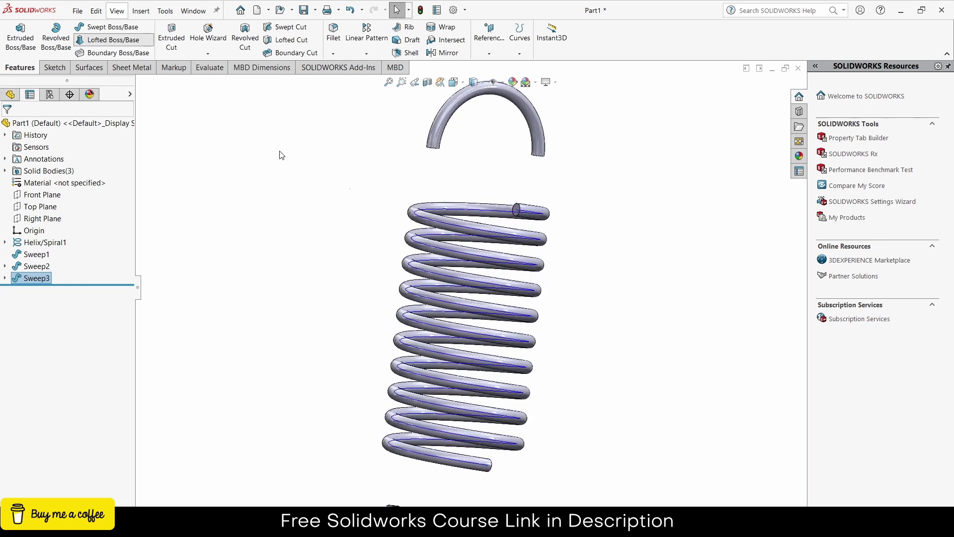
pyautogui.click(434, 148)
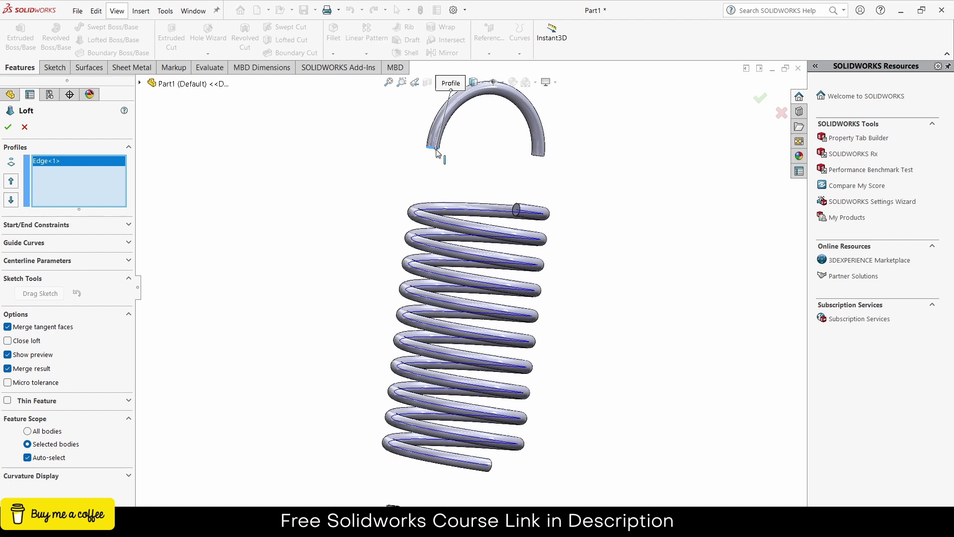
pyautogui.click(517, 207)
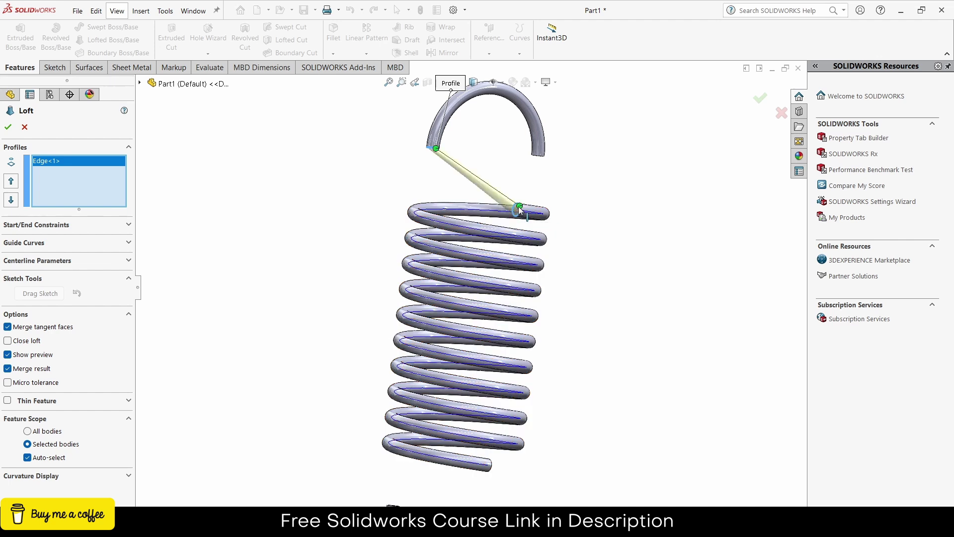
pyautogui.click(85, 224)
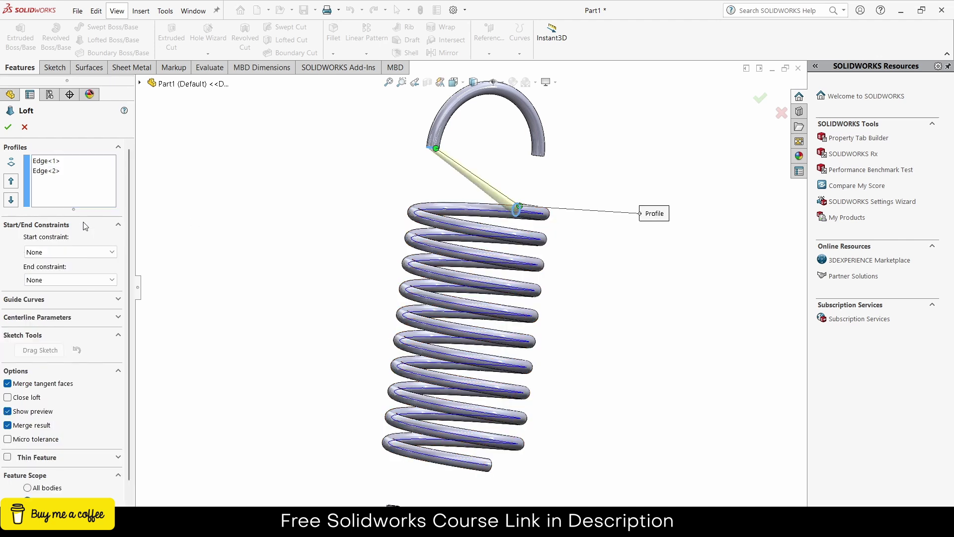
pyautogui.click(64, 251)
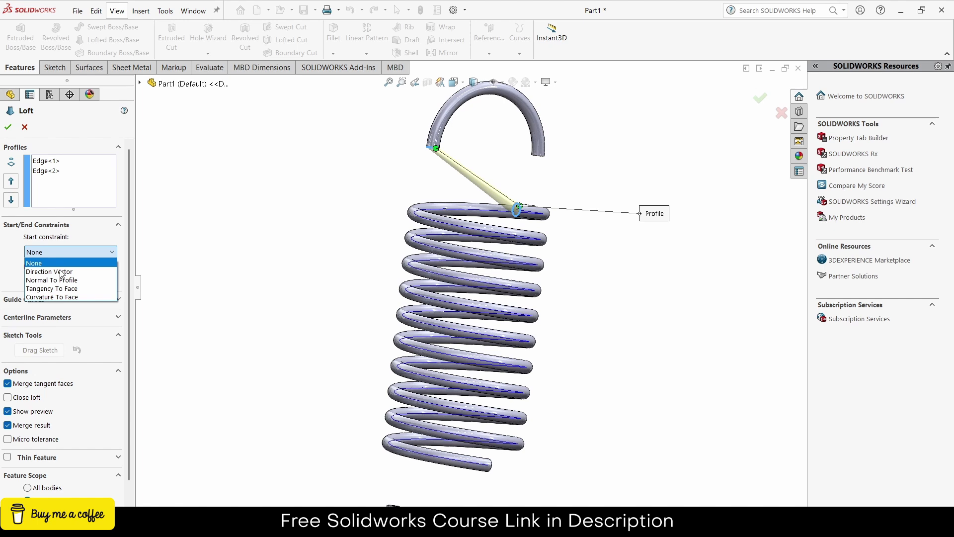
pyautogui.click(52, 289)
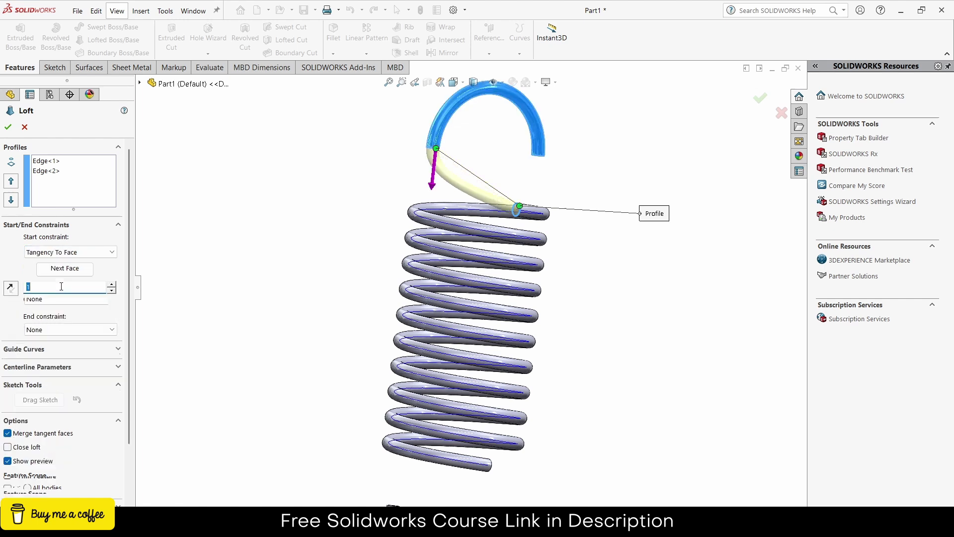
pyautogui.click(72, 331)
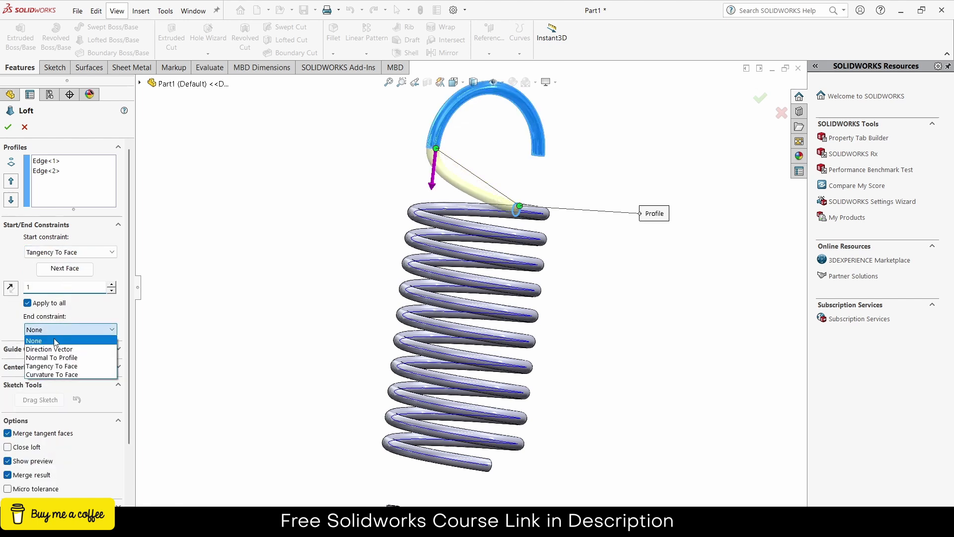
pyautogui.click(65, 369)
# Set the start tangent length to 2, accept Loft1, and begin a loft for the bottom hook.
pyautogui.click(66, 285)
pyautogui.write('2')
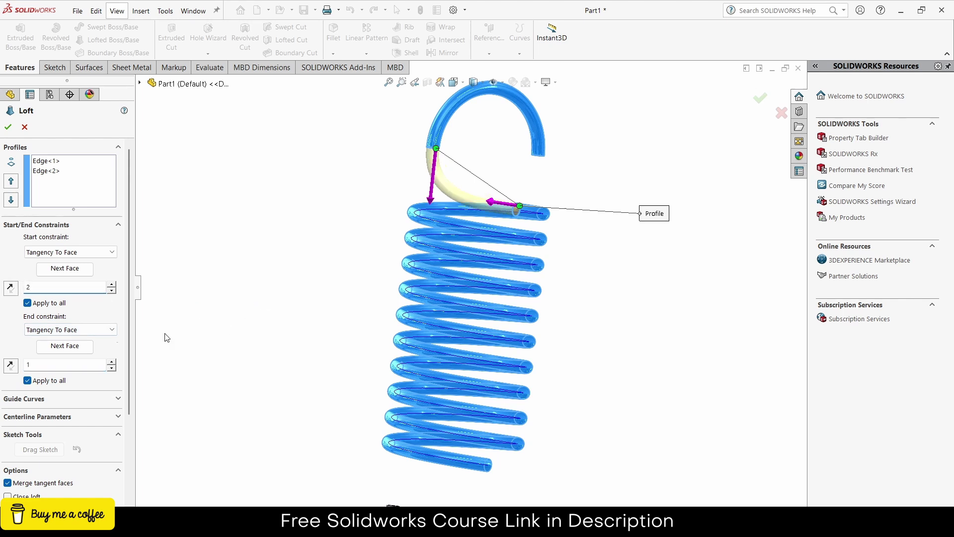
pyautogui.click(29, 365)
pyautogui.moveTo(288, 333); pyautogui.dragTo(521, 189, button='middle')
pyautogui.click(8, 127)
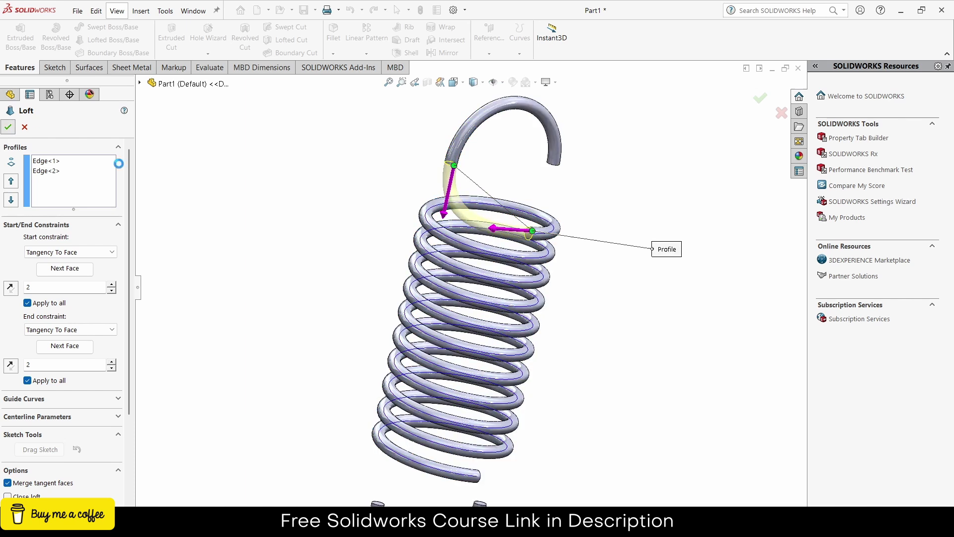
pyautogui.moveTo(461, 320); pyautogui.dragTo(417, 251, button='middle')
pyautogui.scroll(-3, 417, 359)
pyautogui.moveTo(416, 359); pyautogui.dragTo(426, 373, button='middle')
pyautogui.click(262, 291)
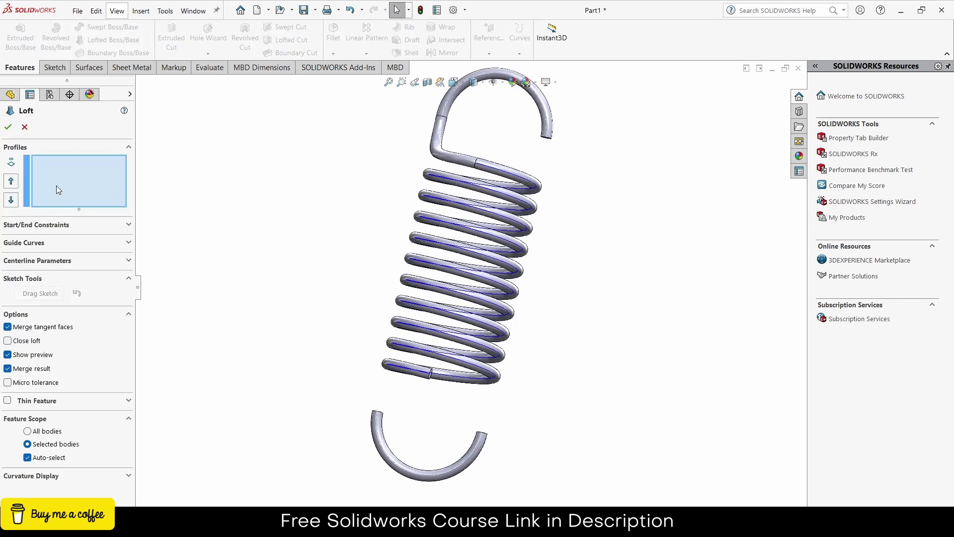
# Loft from the coil's lower end to the bottom hook's end, tangent at both ends.
pyautogui.scroll(-3, 410, 401)
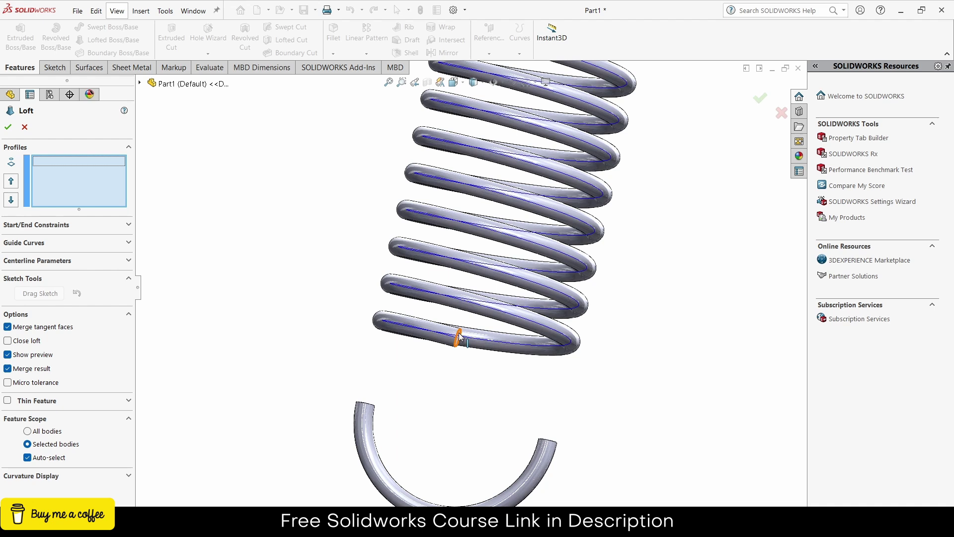
pyautogui.click(459, 336)
pyautogui.click(554, 441)
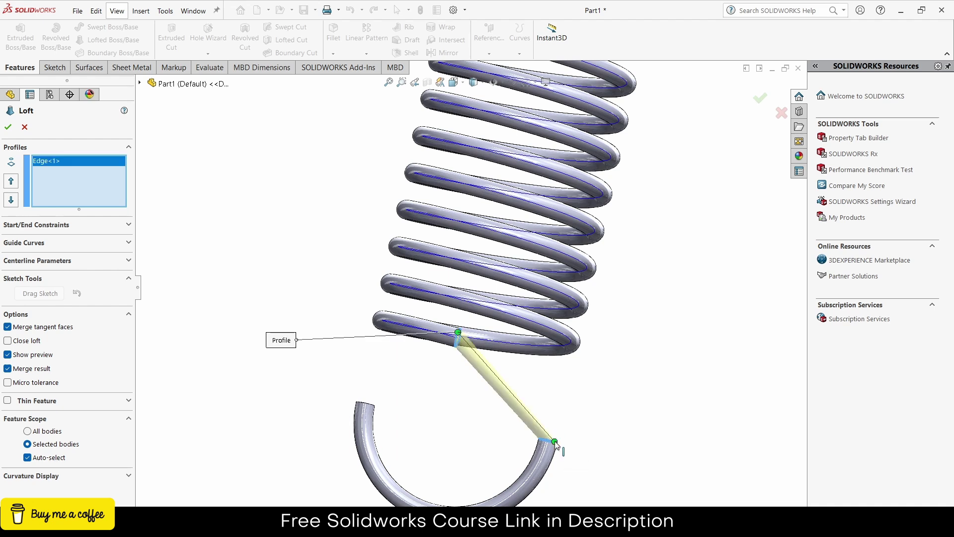
pyautogui.click(60, 229)
pyautogui.click(66, 253)
pyautogui.click(66, 288)
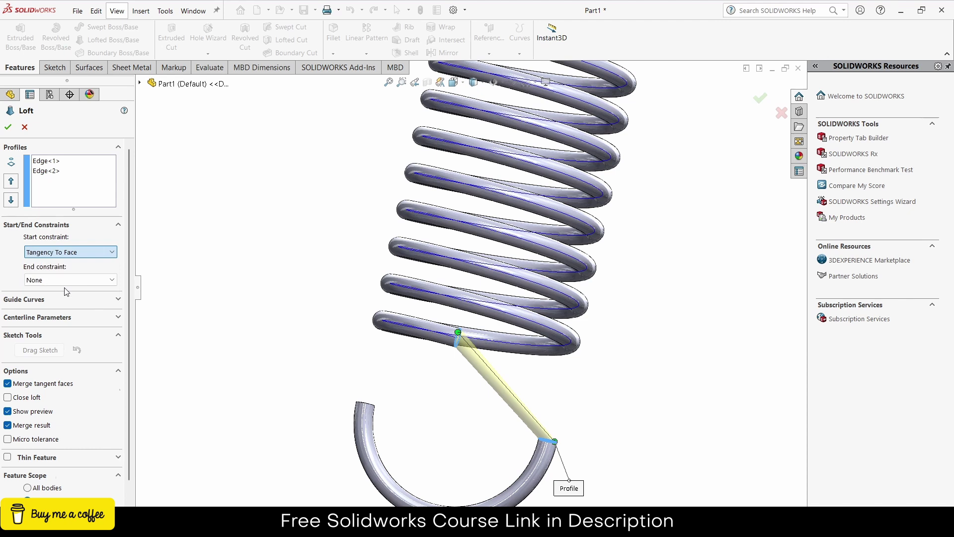
pyautogui.click(69, 330)
pyautogui.click(69, 366)
# Set the loft's start tangent length to 2 and accept the bottom hook loft.
pyautogui.click(70, 288)
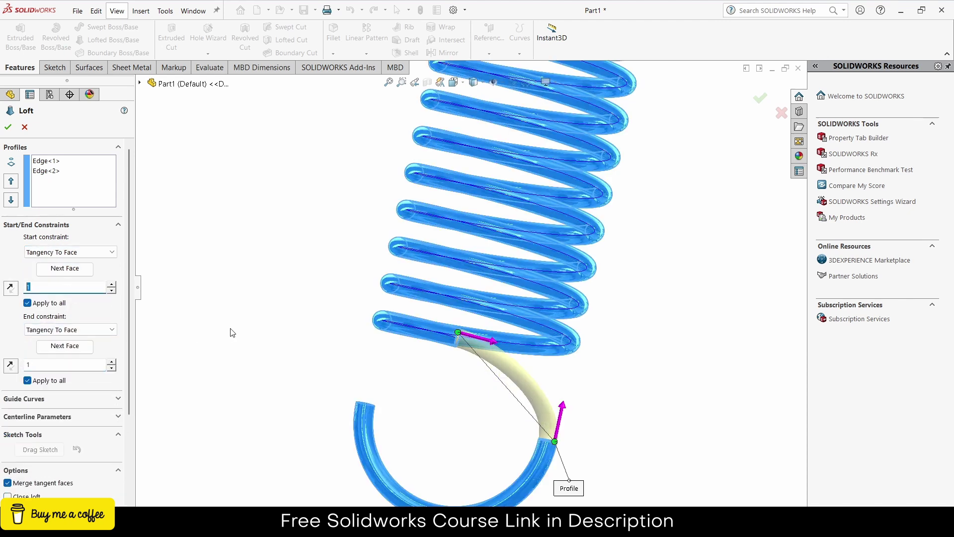
pyautogui.write('2')
pyautogui.click(69, 366)
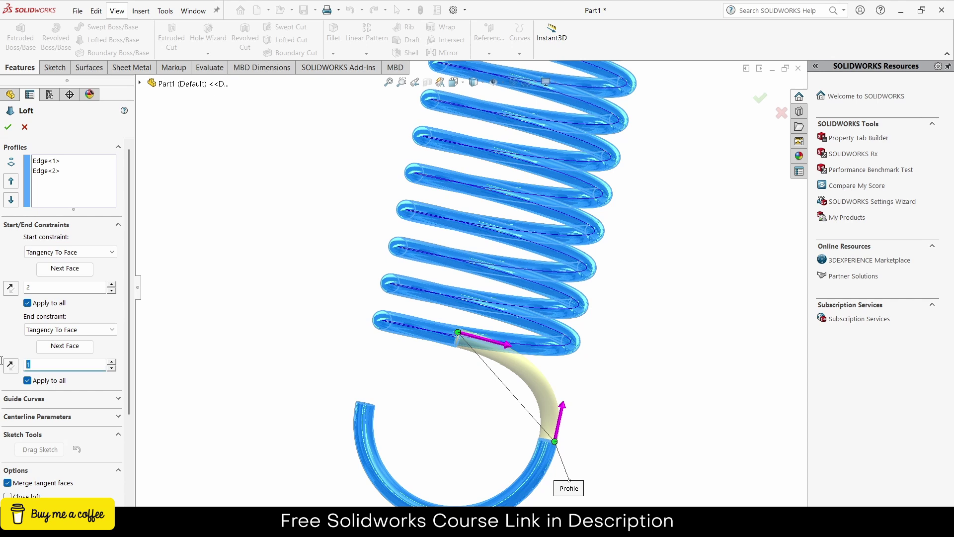
pyautogui.scroll(6, 422, 362)
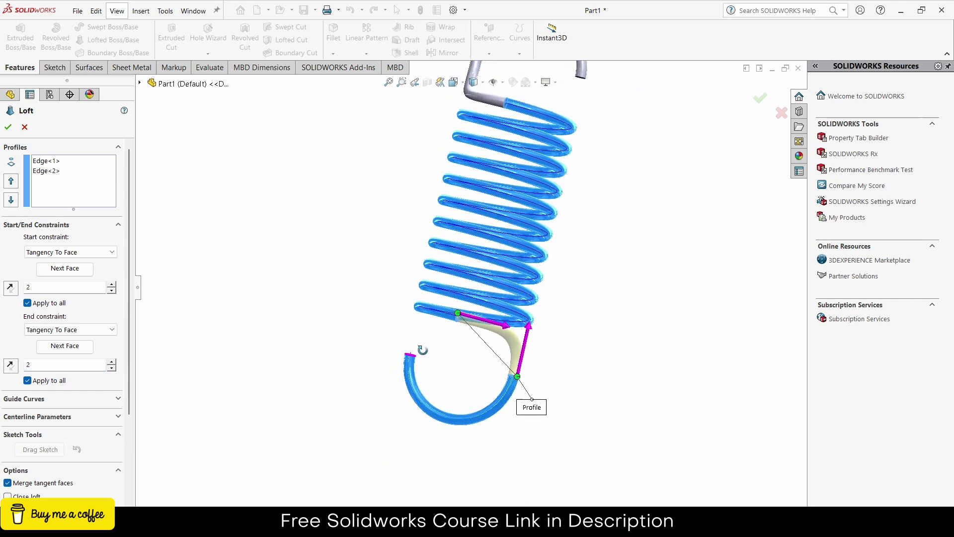
pyautogui.press('f')
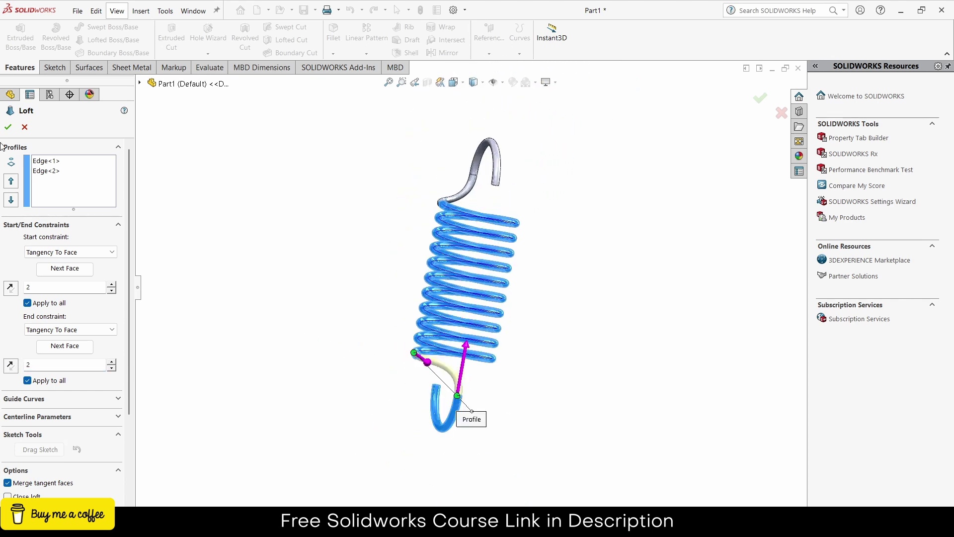
pyautogui.click(7, 127)
pyautogui.moveTo(409, 262); pyautogui.dragTo(406, 142, button='middle')
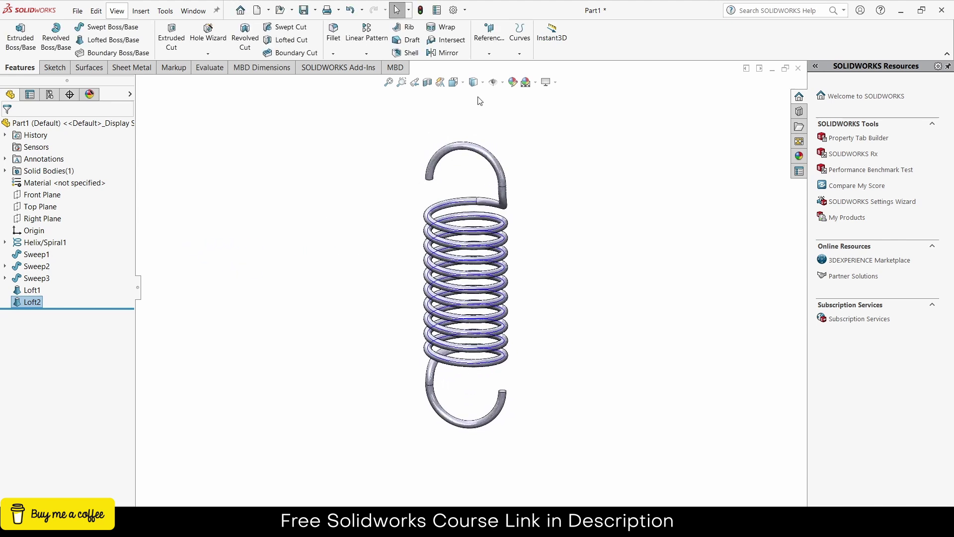
# Edit Sweep1 and change its circular profile diameter to 10 mm.
pyautogui.moveTo(494, 86); pyautogui.dragTo(498, 193, button='middle')
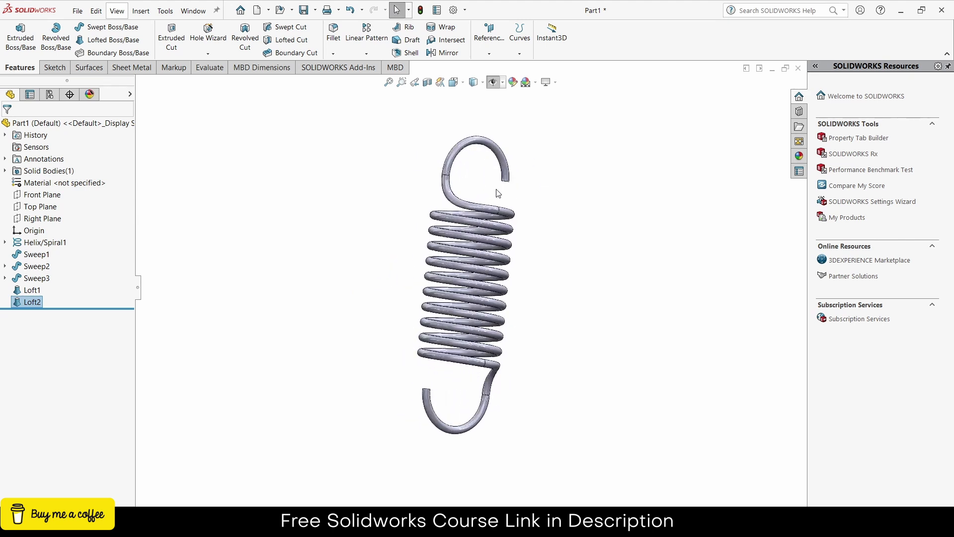
pyautogui.click(20, 260)
pyautogui.click(28, 229)
pyautogui.doubleClick(70, 207)
pyautogui.write('10')
pyautogui.click(8, 127)
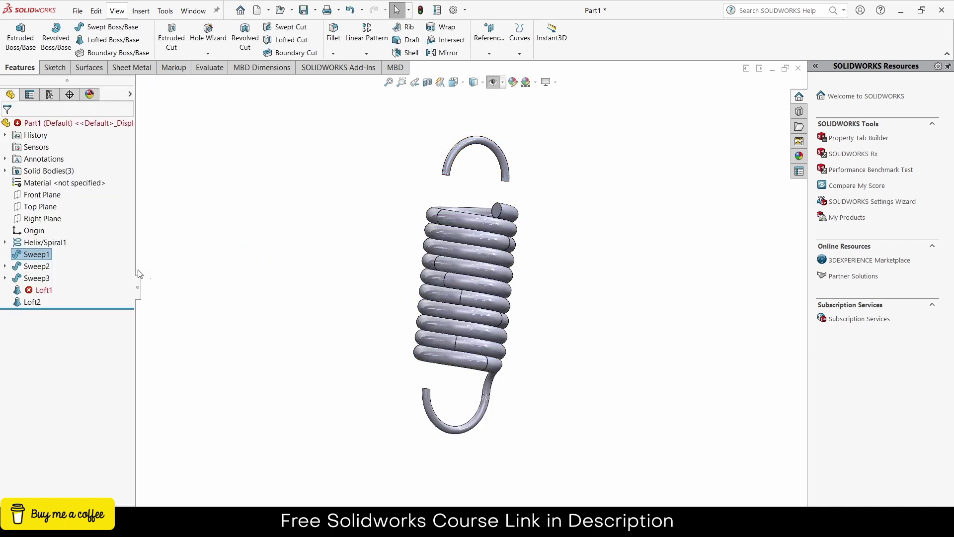
# Edit Sweep1 again and set the coil wire diameter back to 7 mm.
pyautogui.rightClick(31, 257)
pyautogui.click(42, 220)
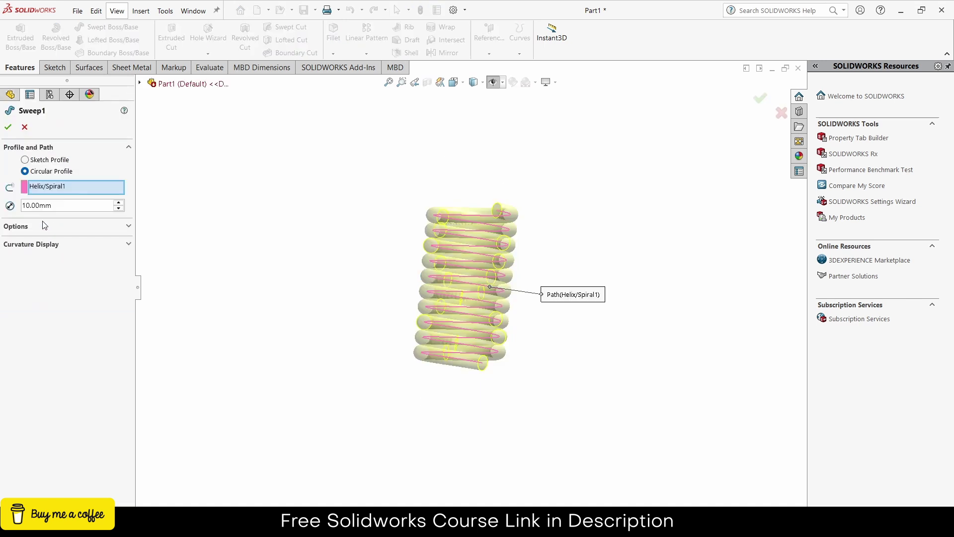
pyautogui.click(65, 204)
pyautogui.write('7')
pyautogui.press('Return')
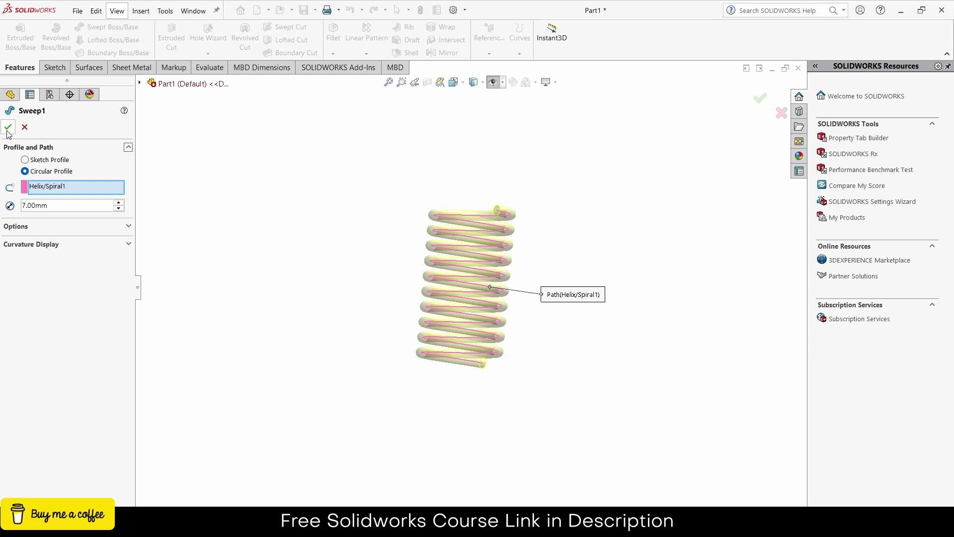
pyautogui.click(81, 206)
pyautogui.click(7, 127)
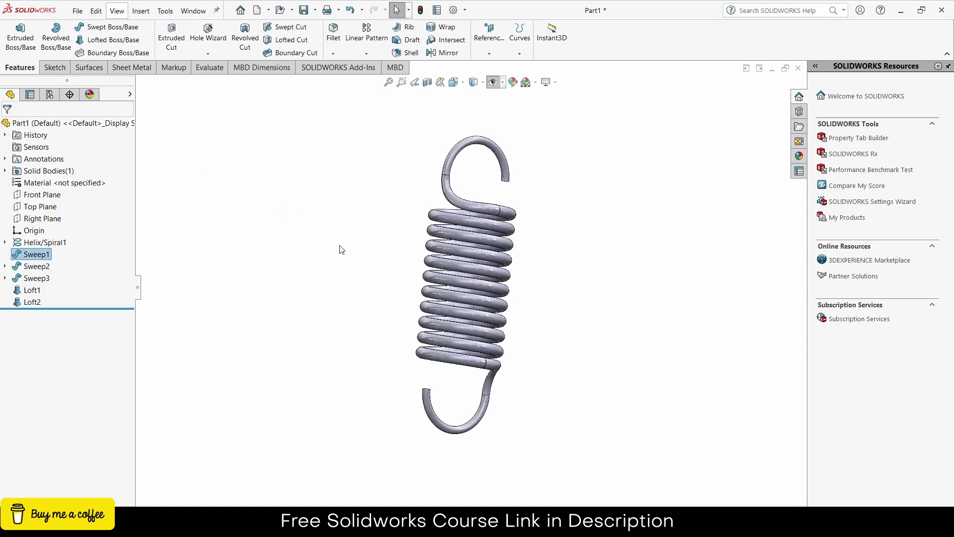
# Edit the top hook's Sweep2 and set its wire diameter to 7 mm.
pyautogui.click(451, 154)
pyautogui.rightClick(37, 266)
pyautogui.click(54, 234)
pyautogui.doubleClick(53, 206)
pyautogui.write('7')
pyautogui.press('Return')
pyautogui.click(9, 128)
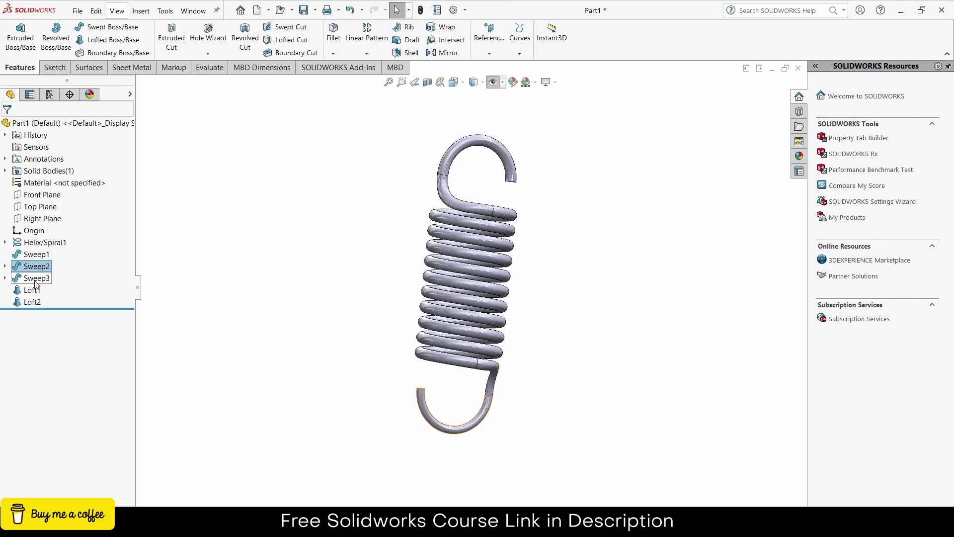
# Edit the bottom hook's Sweep3 and set its wire diameter to 7 mm.
pyautogui.rightClick(36, 278)
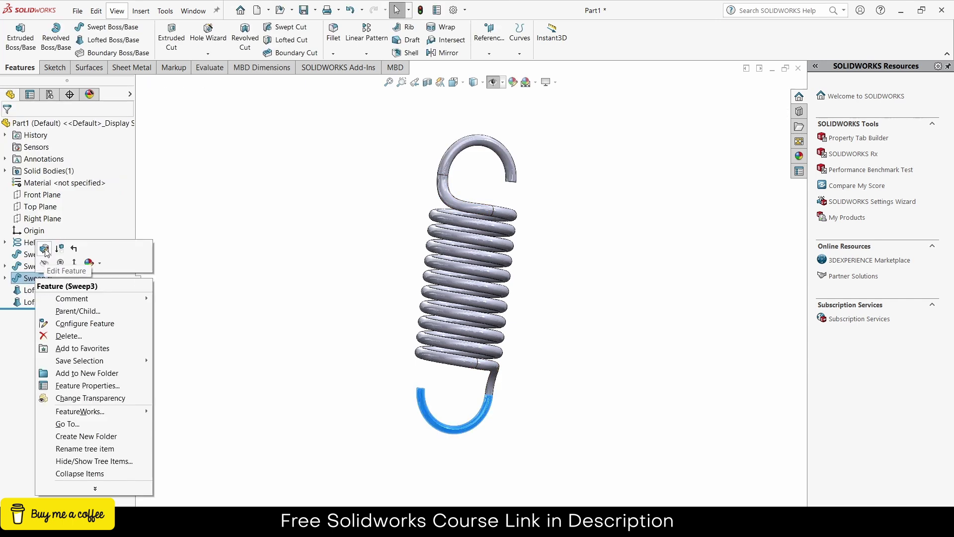
pyautogui.click(44, 265)
pyautogui.doubleClick(71, 206)
pyautogui.write('7')
pyautogui.press('Return')
pyautogui.click(7, 127)
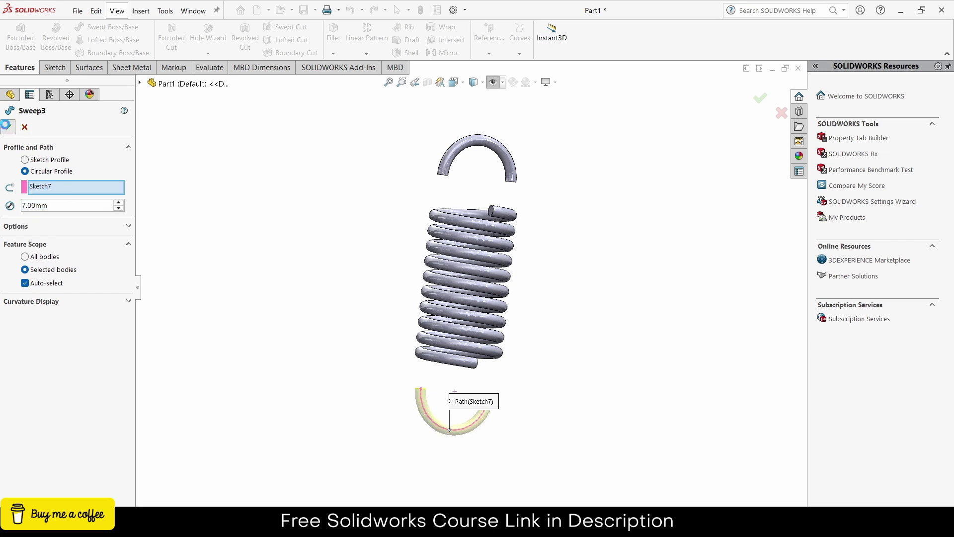